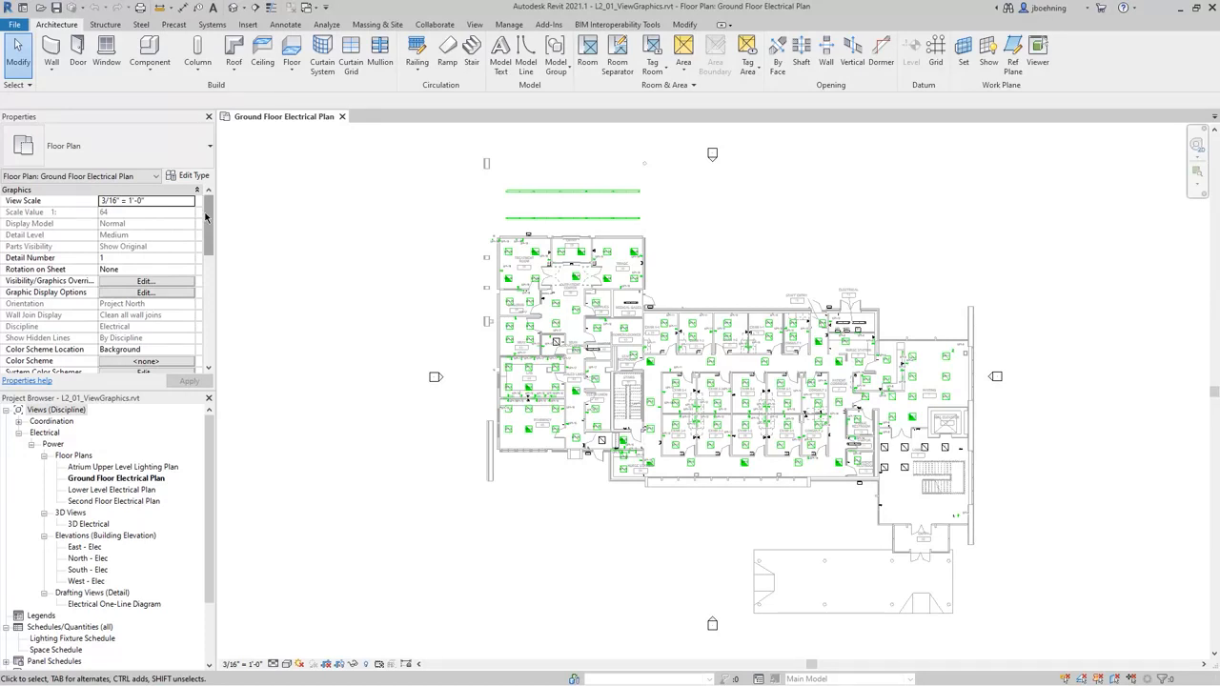
- Check the view scale and detail level options available for the Ground Floor Electrical Plan
{"action": "left_click", "coordinate": [162, 202]}
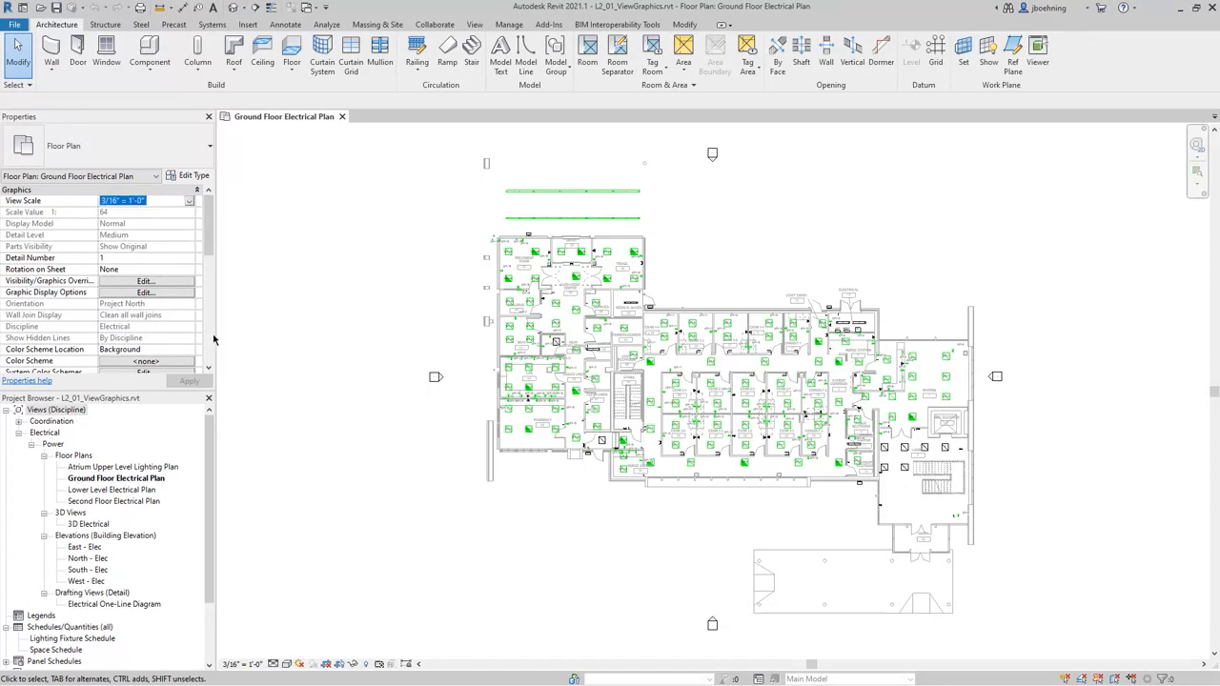
{"action": "left_click", "coordinate": [252, 665]}
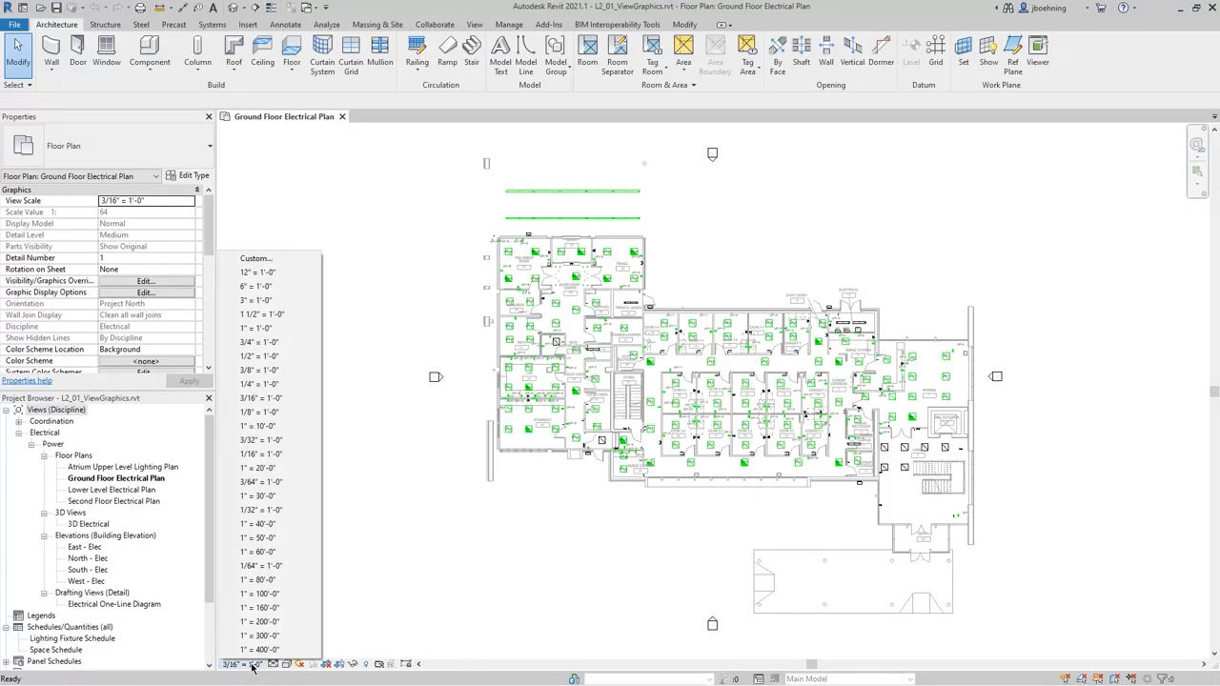
{"action": "left_click", "coordinate": [369, 612]}
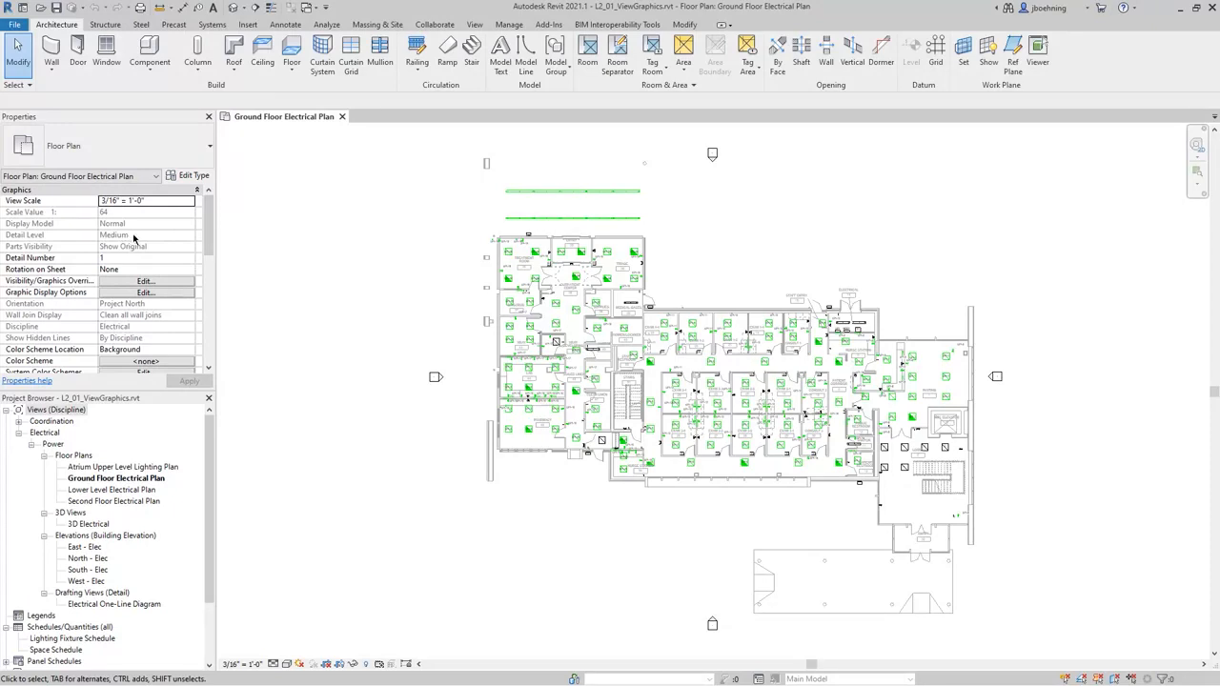
{"action": "left_click", "coordinate": [274, 663]}
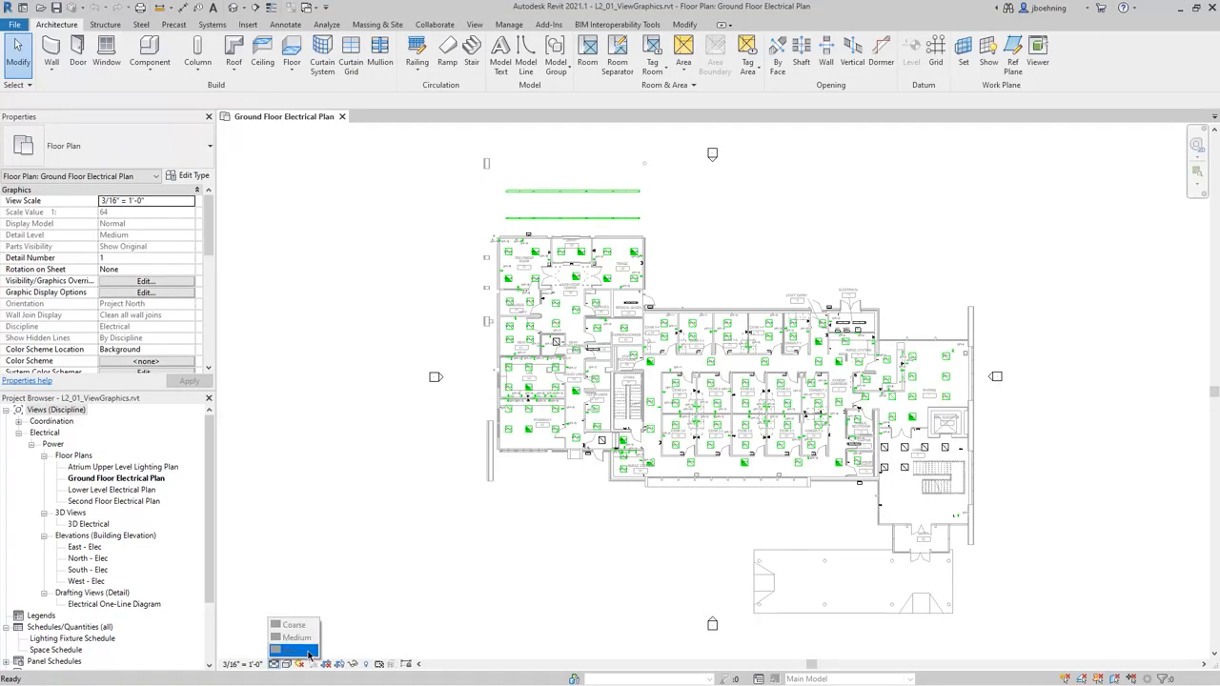
{"action": "left_click", "coordinate": [331, 484]}
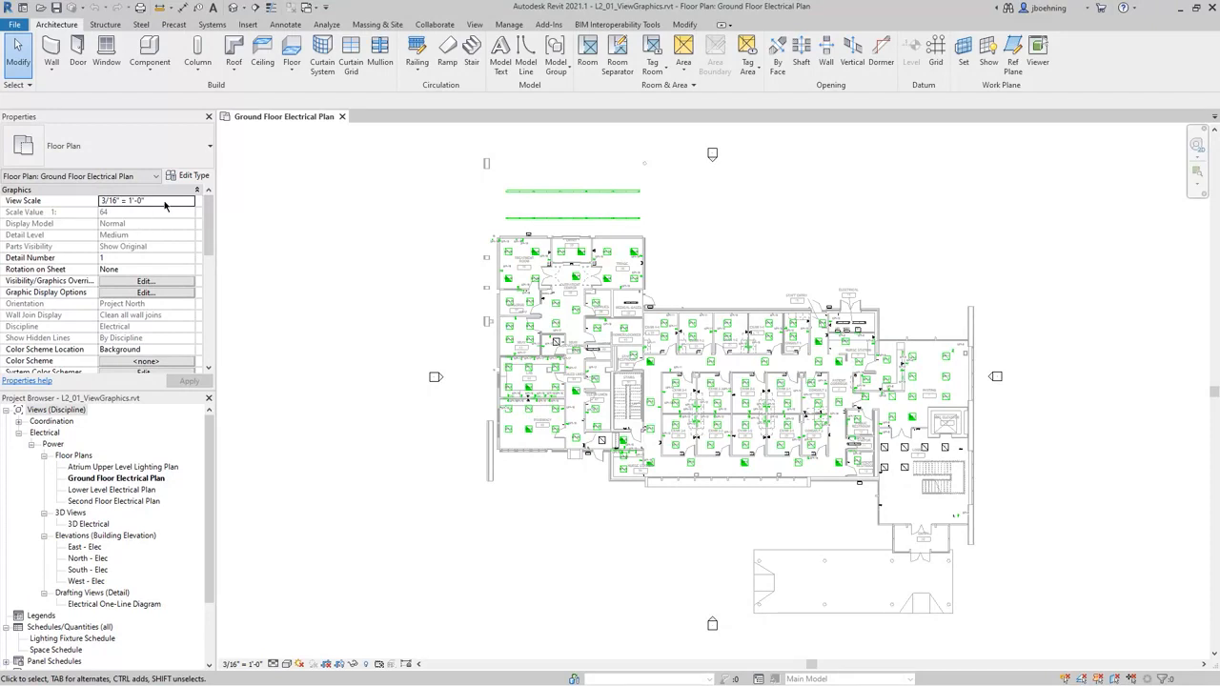
- Review which view properties the Electrical Plan template assigned to this floor plan includes
{"action": "left_click_drag", "start_coordinate": [208, 219], "coordinate": [205, 326]}
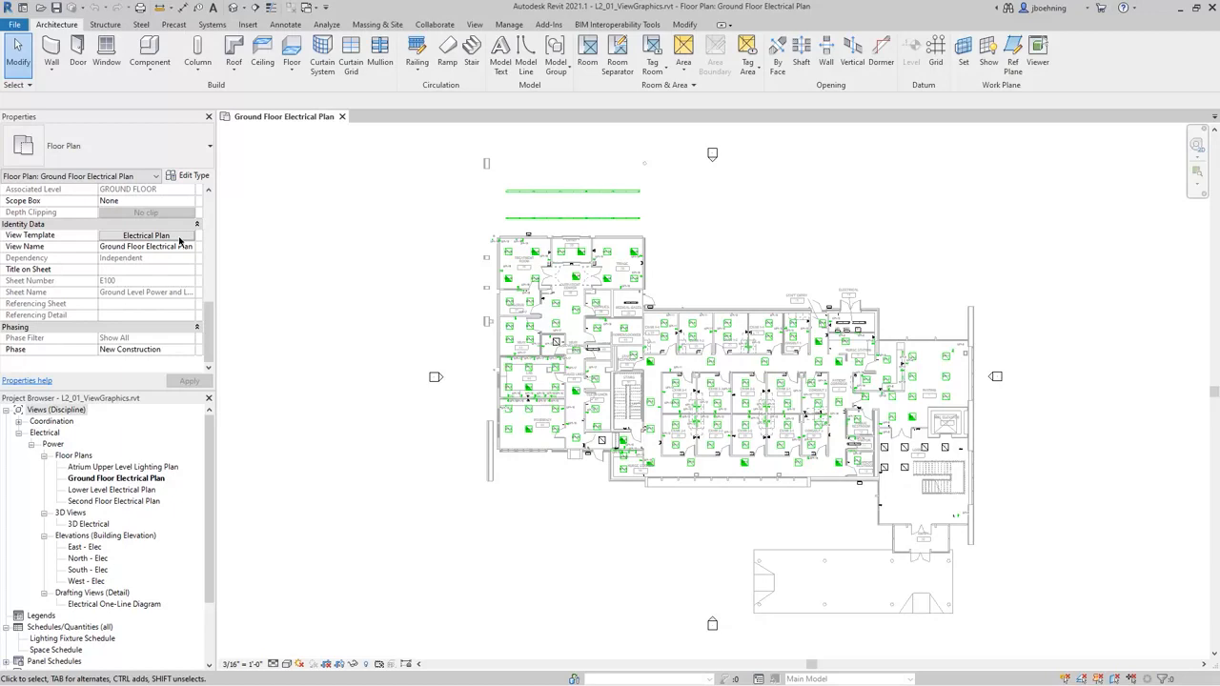
{"action": "left_click", "coordinate": [182, 240]}
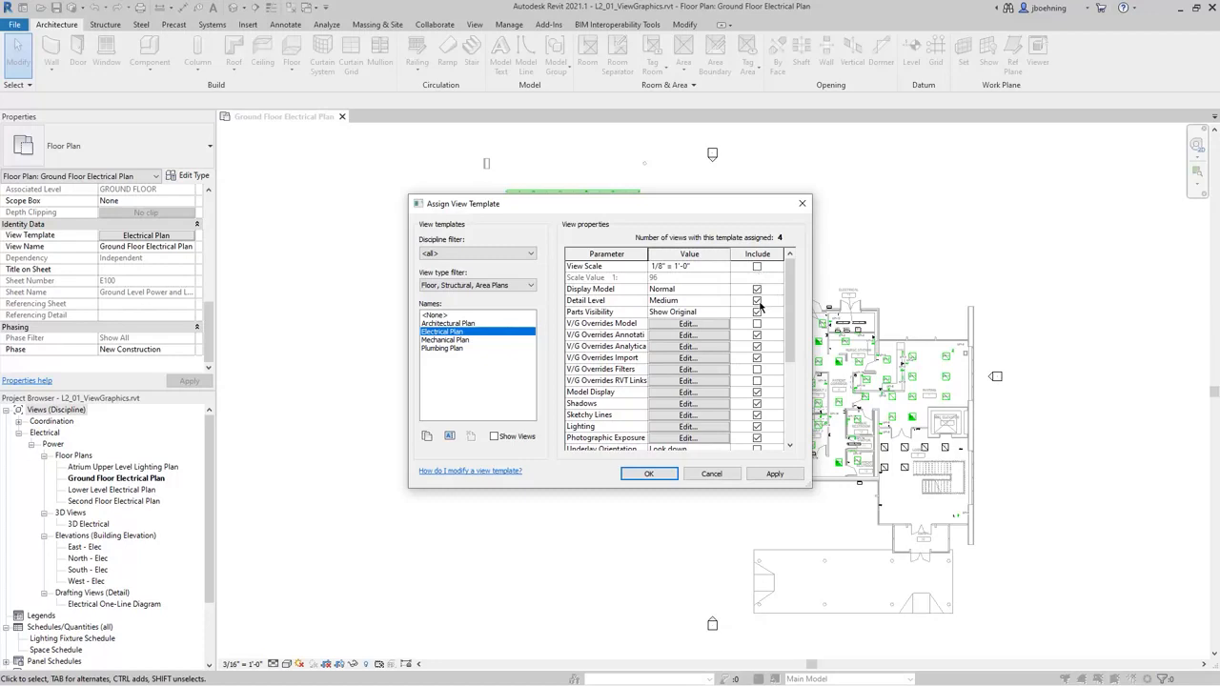
{"action": "mouse_move", "coordinate": [788, 308]}
{"action": "left_mouse_down"}
{"action": "mouse_move", "coordinate": [787, 392]}
{"action": "mouse_move", "coordinate": [796, 301]}
{"action": "left_mouse_up"}
{"action": "left_click", "coordinate": [649, 474]}
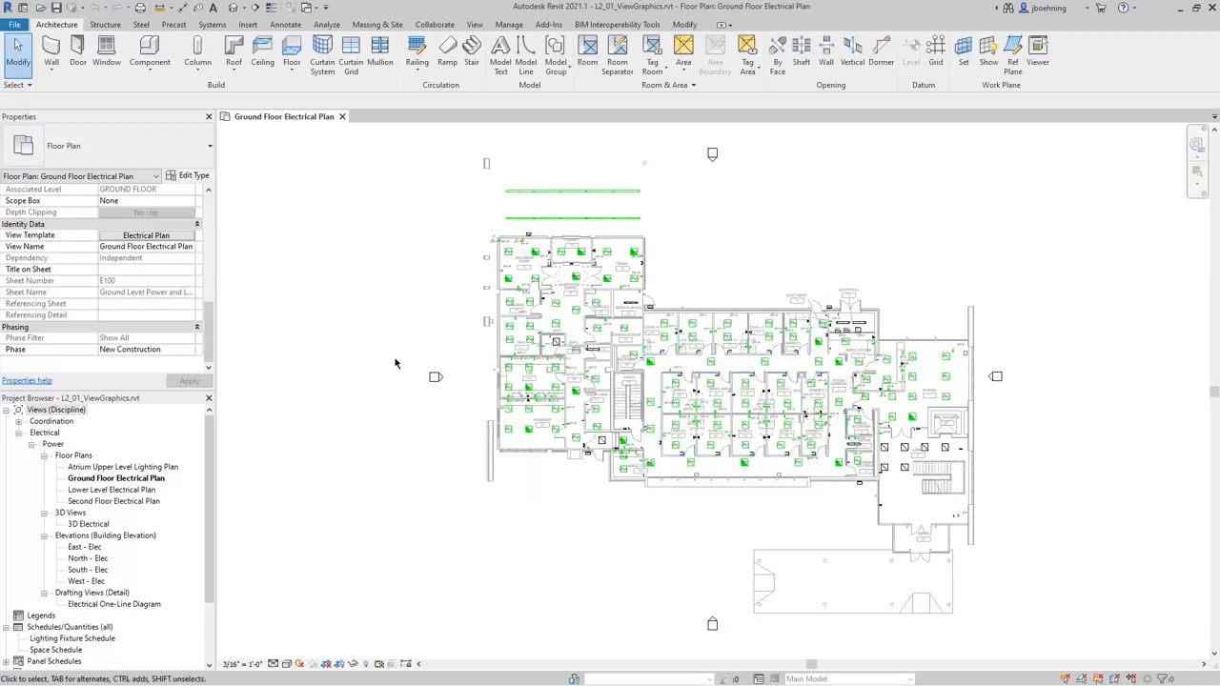
- Look over the available commands for applying and managing view templates
{"action": "left_click", "coordinate": [474, 26]}
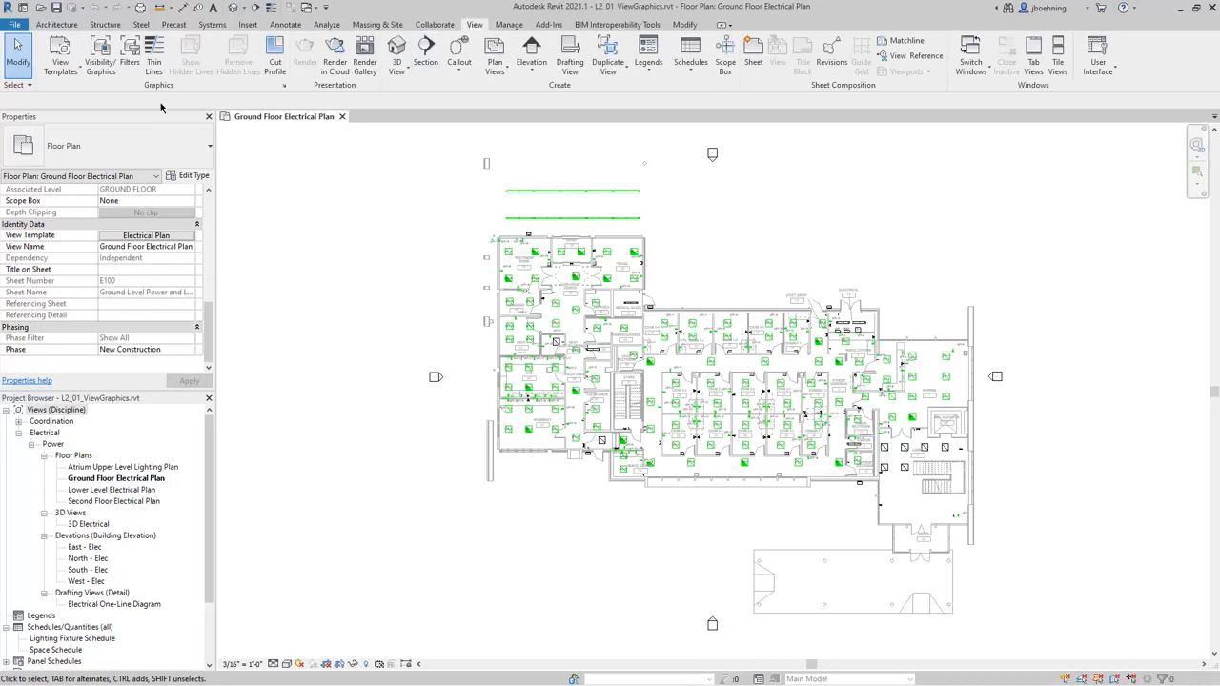
{"action": "left_click", "coordinate": [59, 79]}
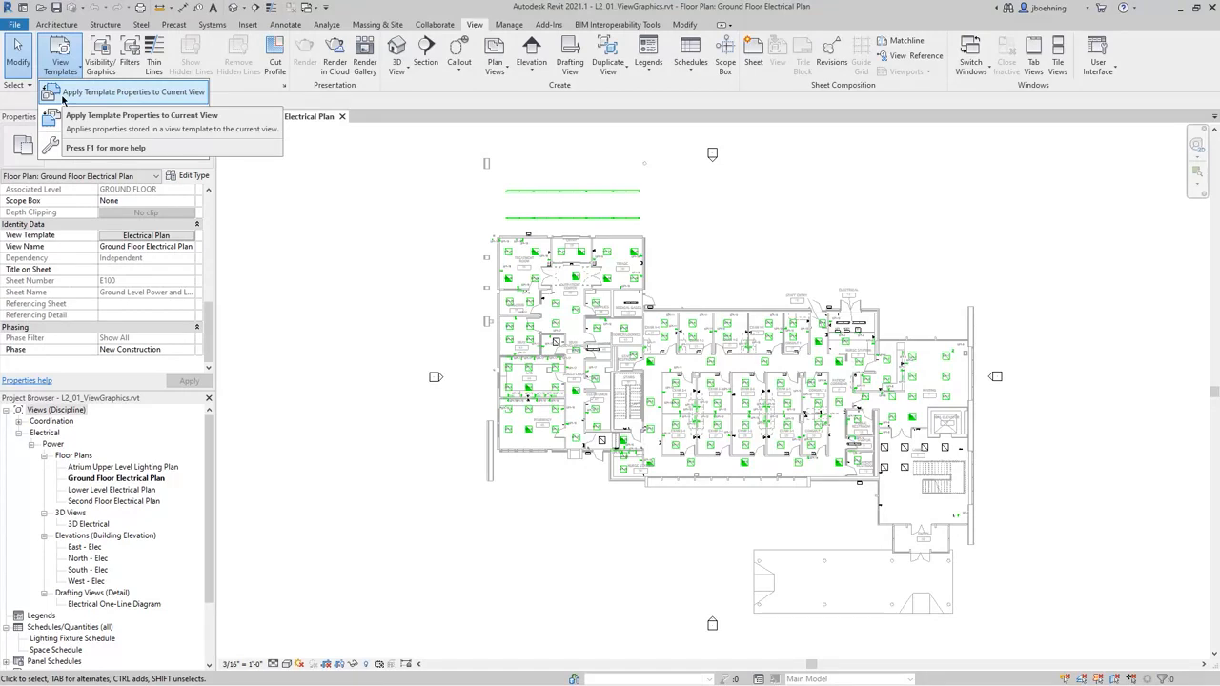
{"action": "left_click", "coordinate": [209, 321]}
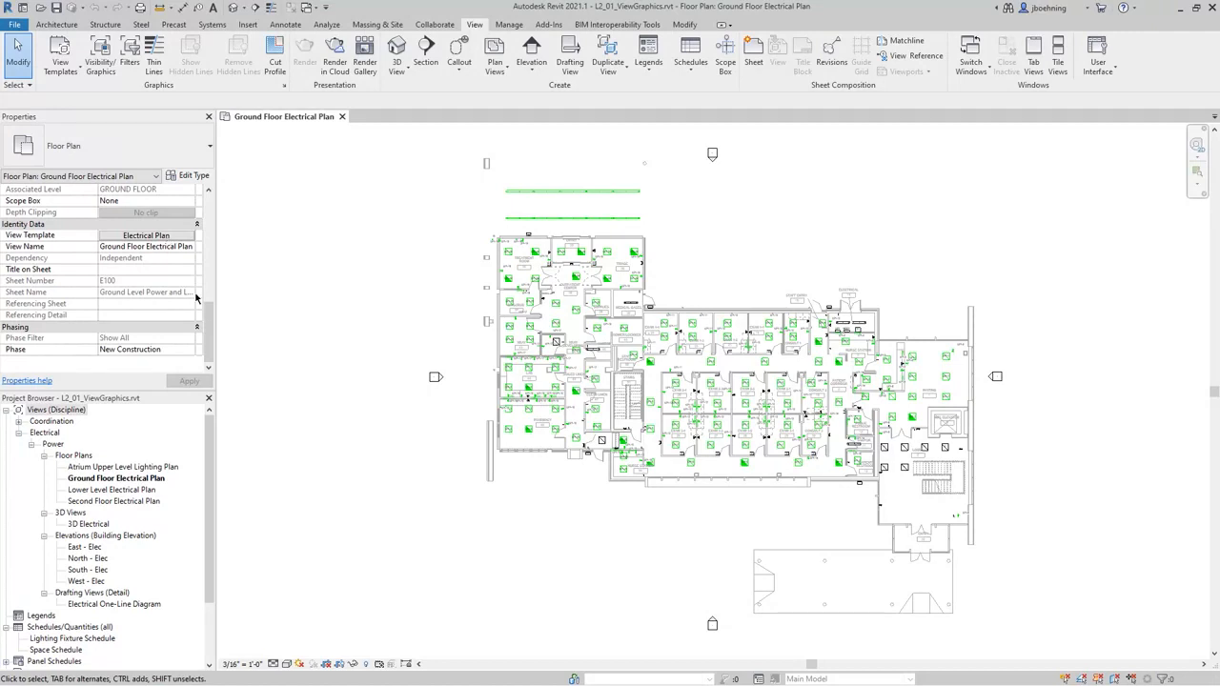
- Open the floor plan's view range settings and show the sample view range diagram
{"action": "left_click_drag", "start_coordinate": [210, 319], "coordinate": [210, 211]}
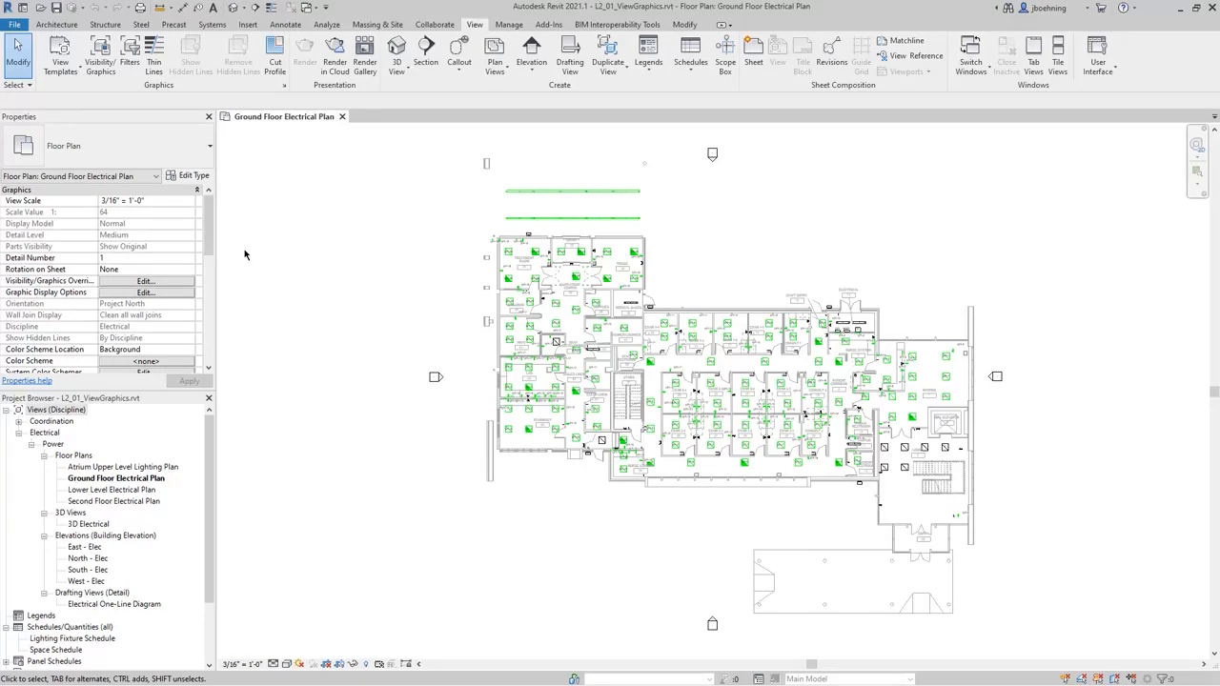
{"action": "left_click_drag", "start_coordinate": [211, 238], "coordinate": [205, 256]}
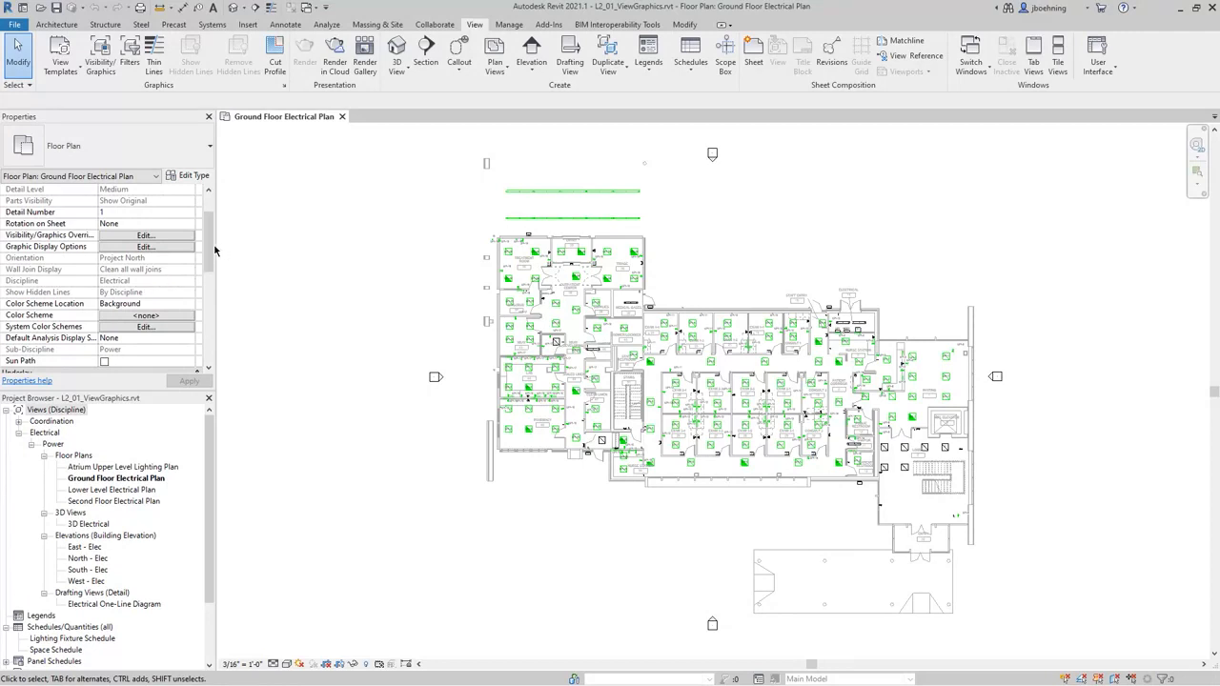
{"action": "left_click_drag", "start_coordinate": [210, 252], "coordinate": [207, 307]}
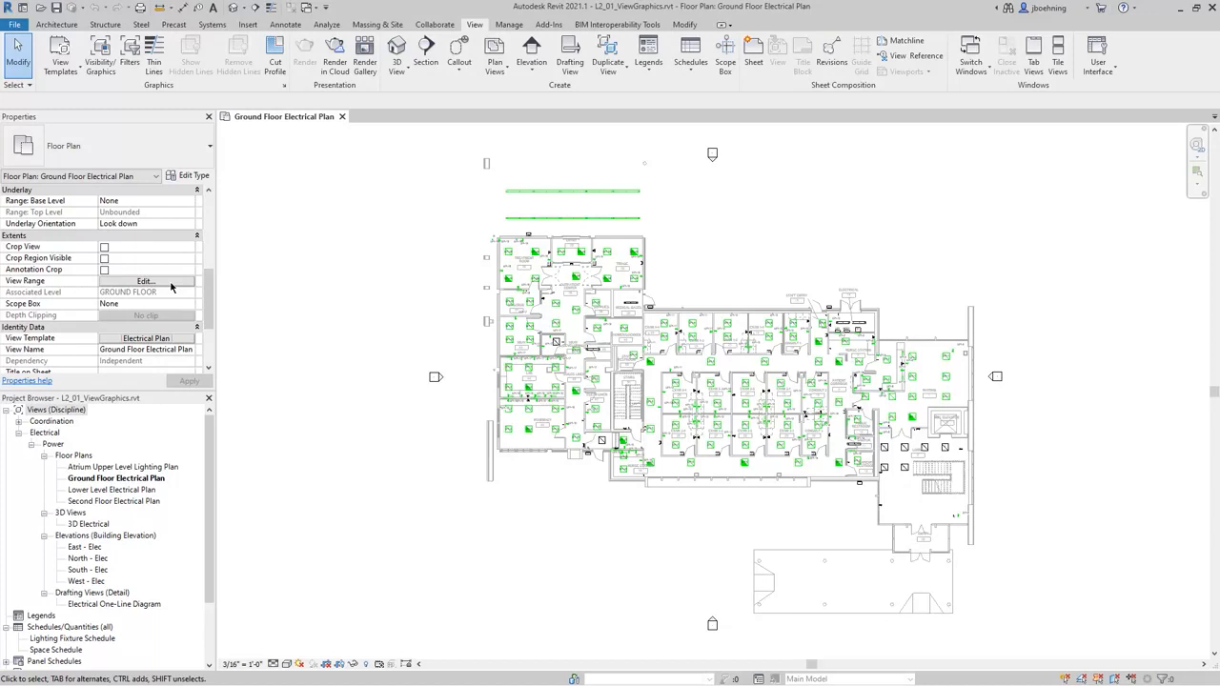
{"action": "left_click", "coordinate": [172, 284]}
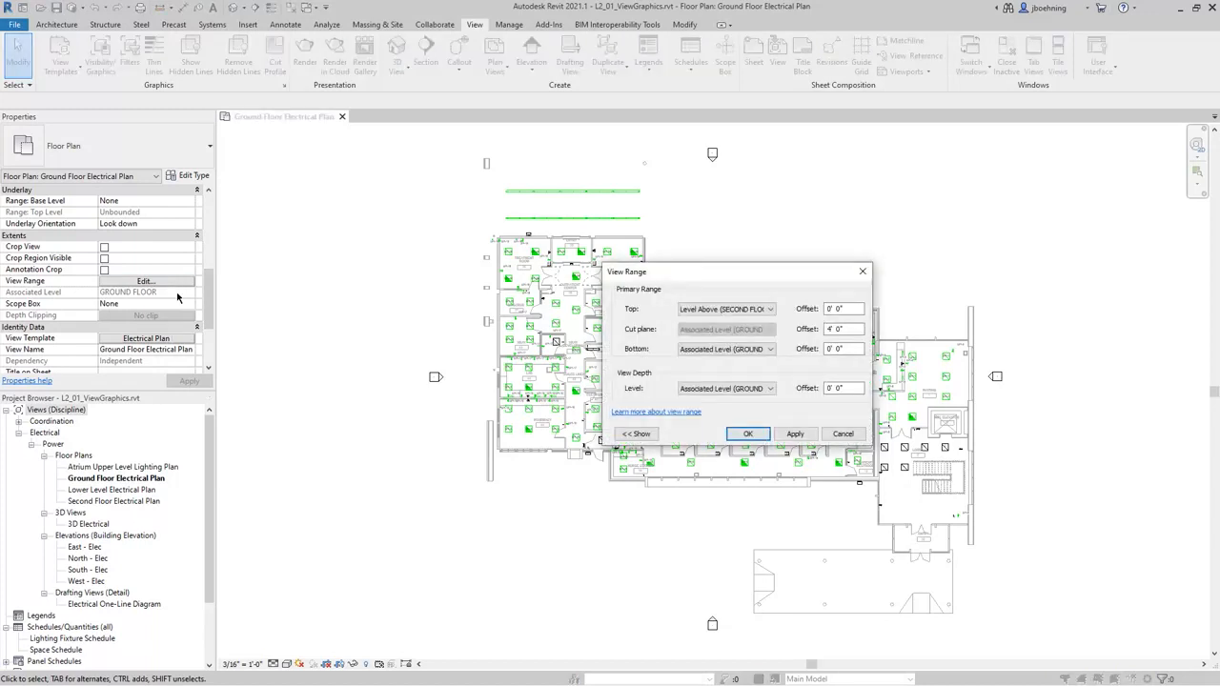
{"action": "left_click", "coordinate": [639, 436]}
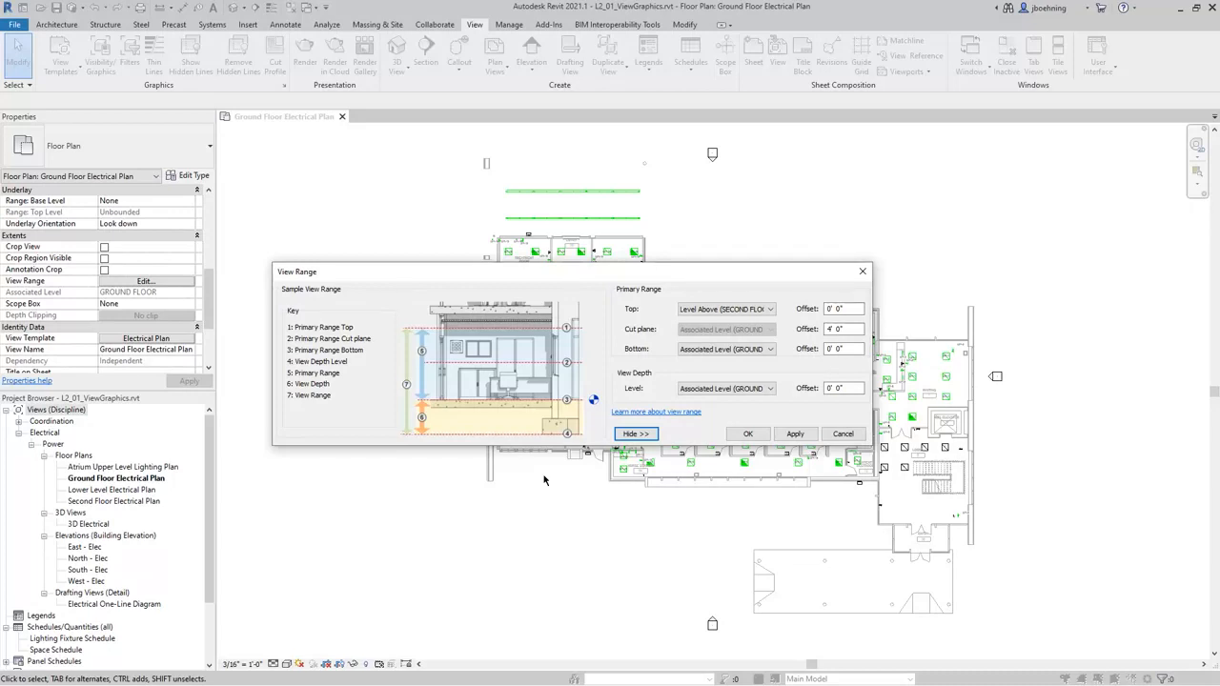
- Examine the view depth, bottom, top and cut plane offsets, hide the sample diagram and close the view range settings
{"action": "left_click", "coordinate": [859, 388]}
{"action": "left_click_drag", "start_coordinate": [859, 387], "coordinate": [827, 391]}
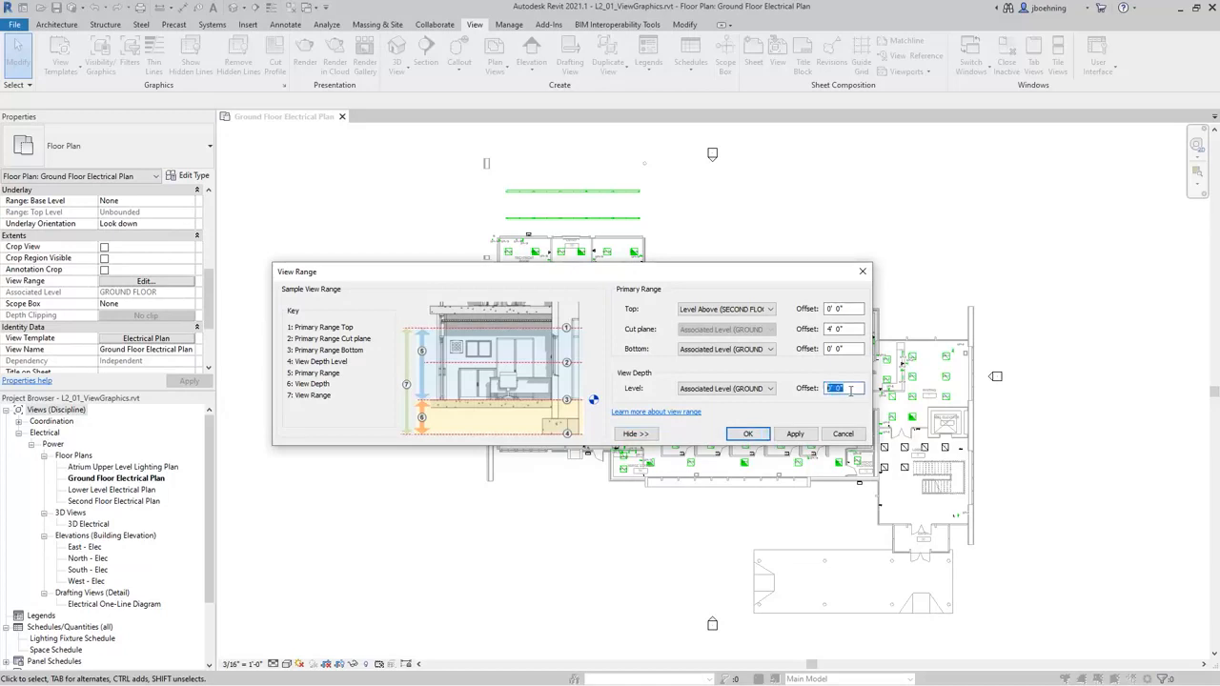
{"action": "left_click", "coordinate": [855, 349]}
{"action": "left_click", "coordinate": [856, 309]}
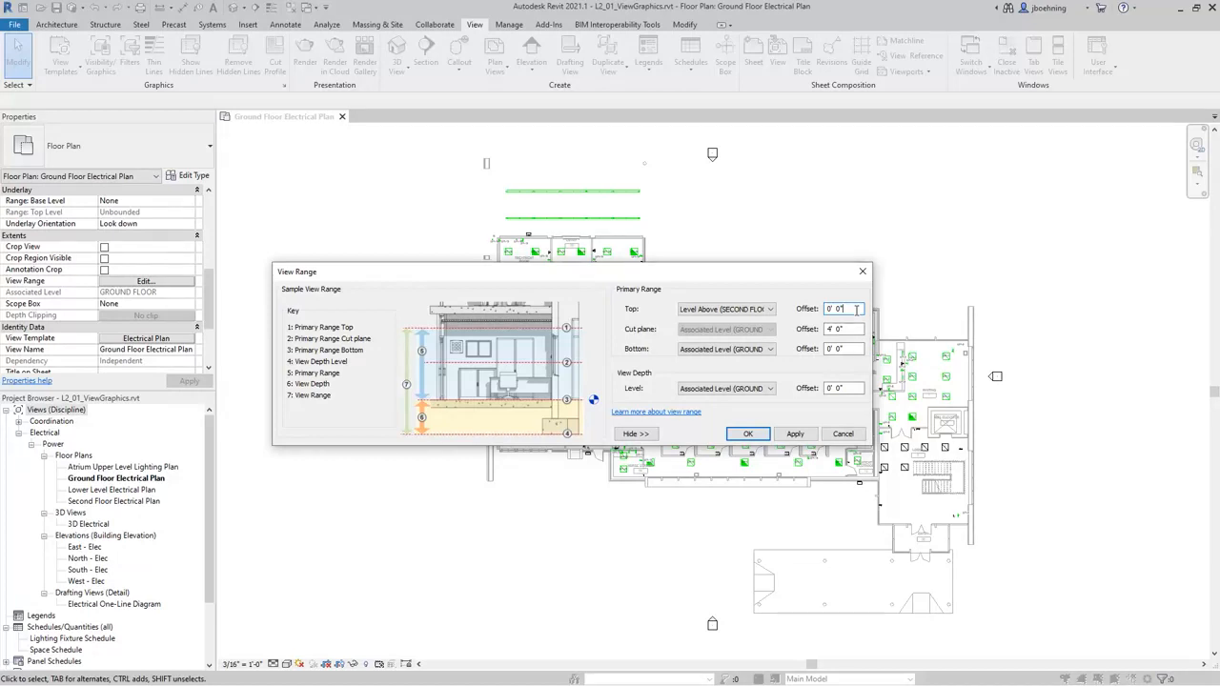
{"action": "double_click", "coordinate": [844, 331]}
{"action": "left_click", "coordinate": [636, 434]}
{"action": "left_click", "coordinate": [748, 434]}
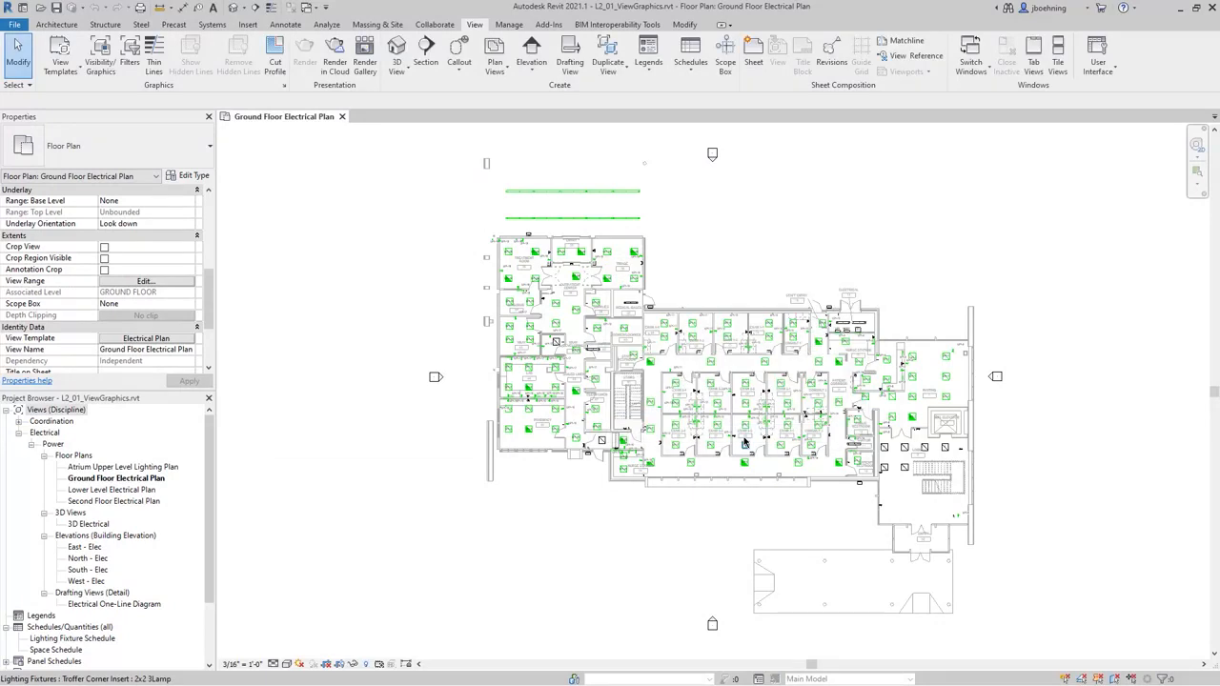
- Examine the floor plan's visibility/graphic overrides for model, annotation, analytical model and imported categories
{"action": "left_click_drag", "start_coordinate": [212, 327], "coordinate": [212, 250]}
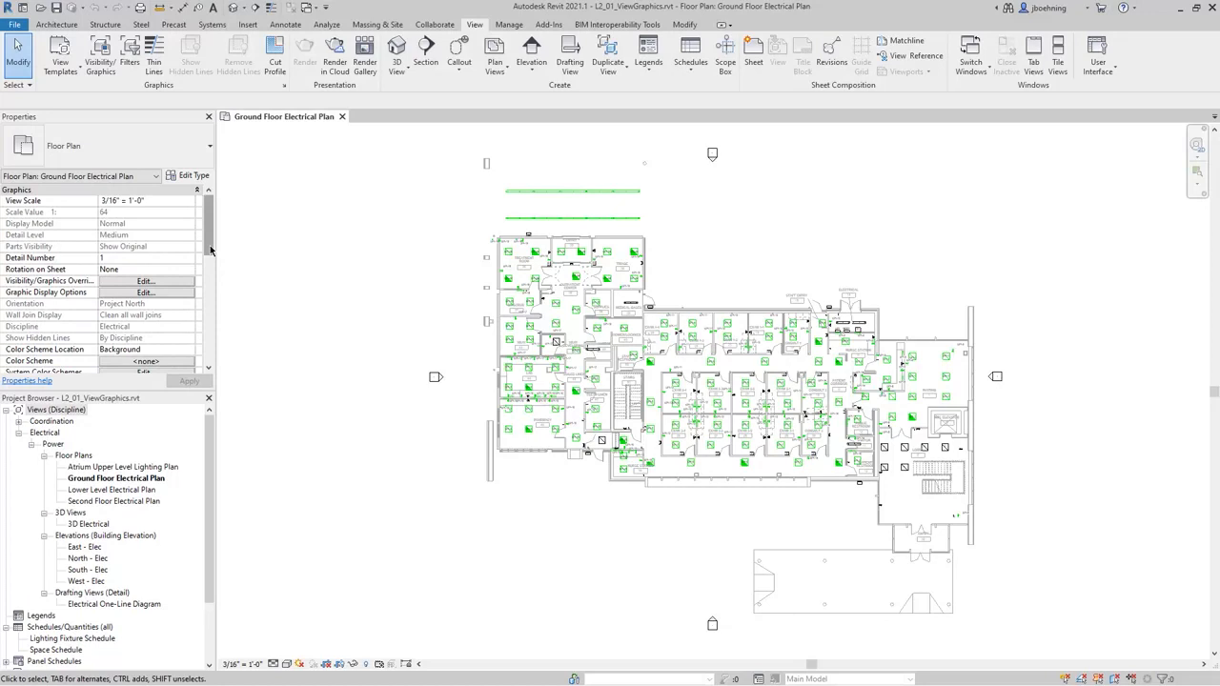
{"action": "left_click", "coordinate": [145, 282]}
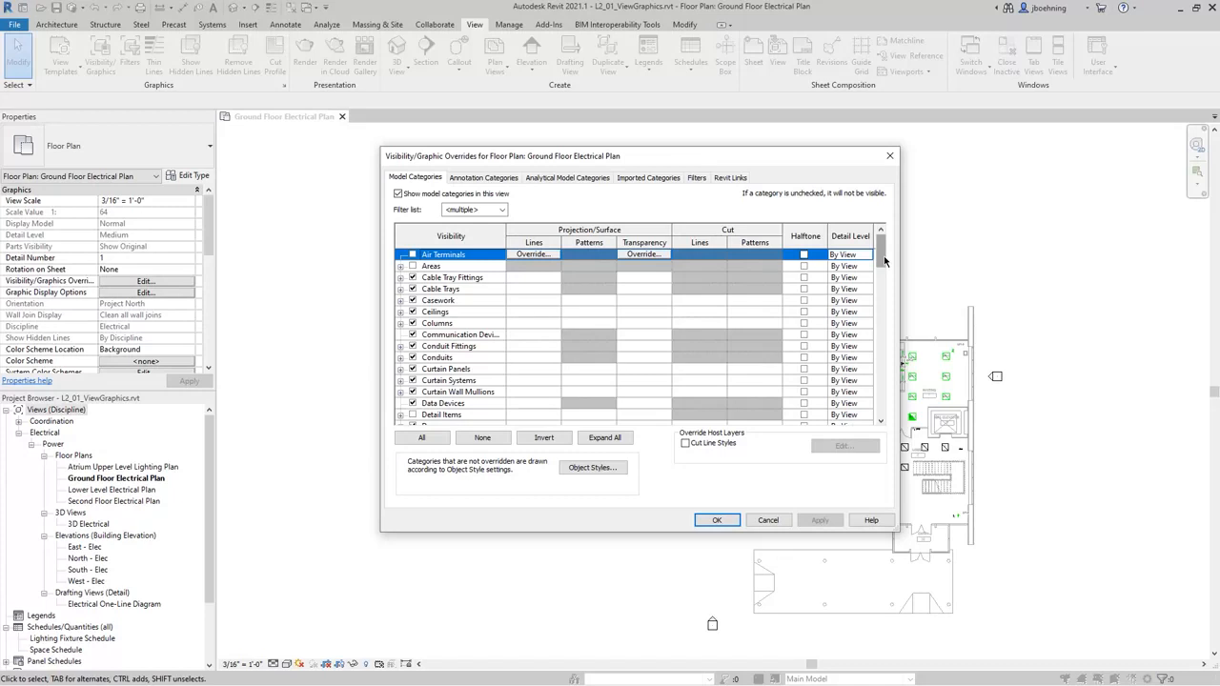
{"action": "mouse_move", "coordinate": [884, 256]}
{"action": "left_mouse_down"}
{"action": "mouse_move", "coordinate": [881, 375]}
{"action": "mouse_move", "coordinate": [886, 249]}
{"action": "left_mouse_up"}
{"action": "left_click_drag", "start_coordinate": [880, 250], "coordinate": [877, 304]}
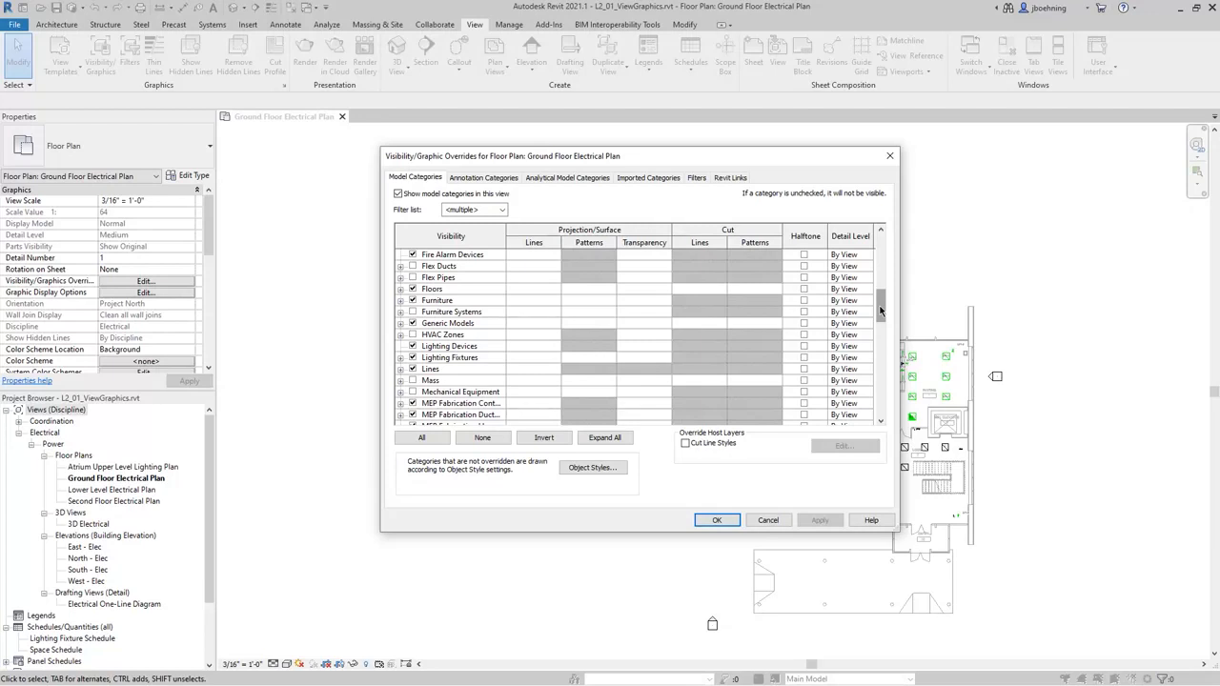
{"action": "left_click", "coordinate": [501, 181]}
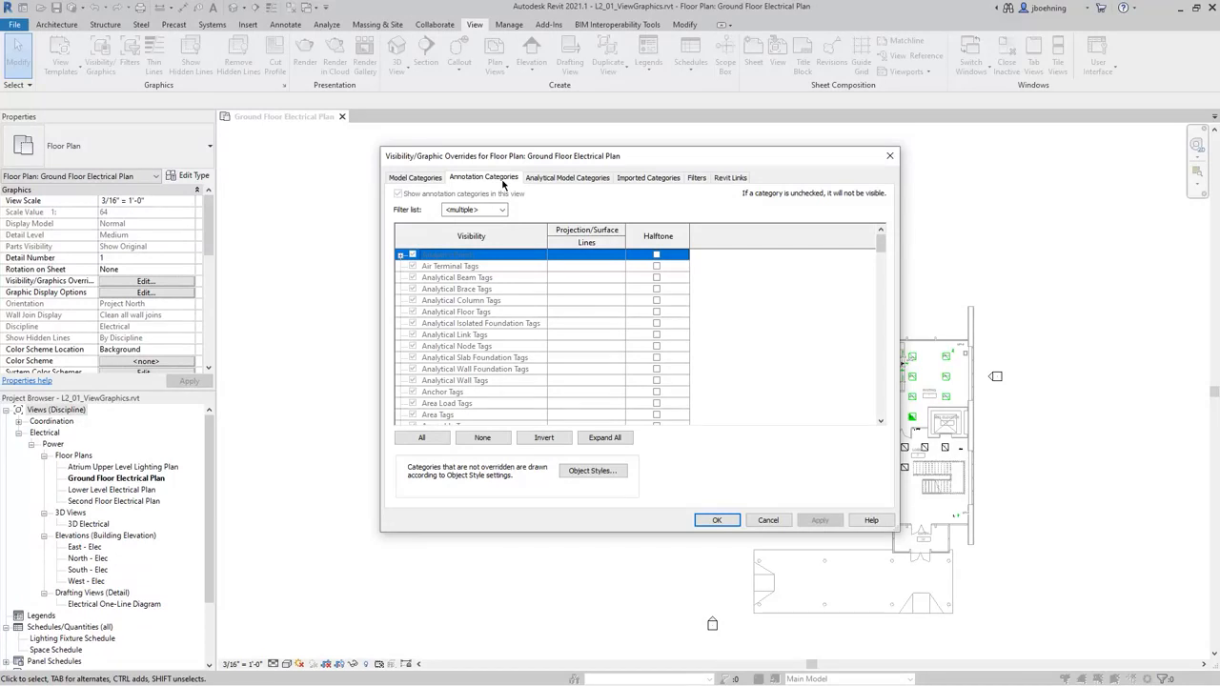
{"action": "left_click", "coordinate": [566, 183]}
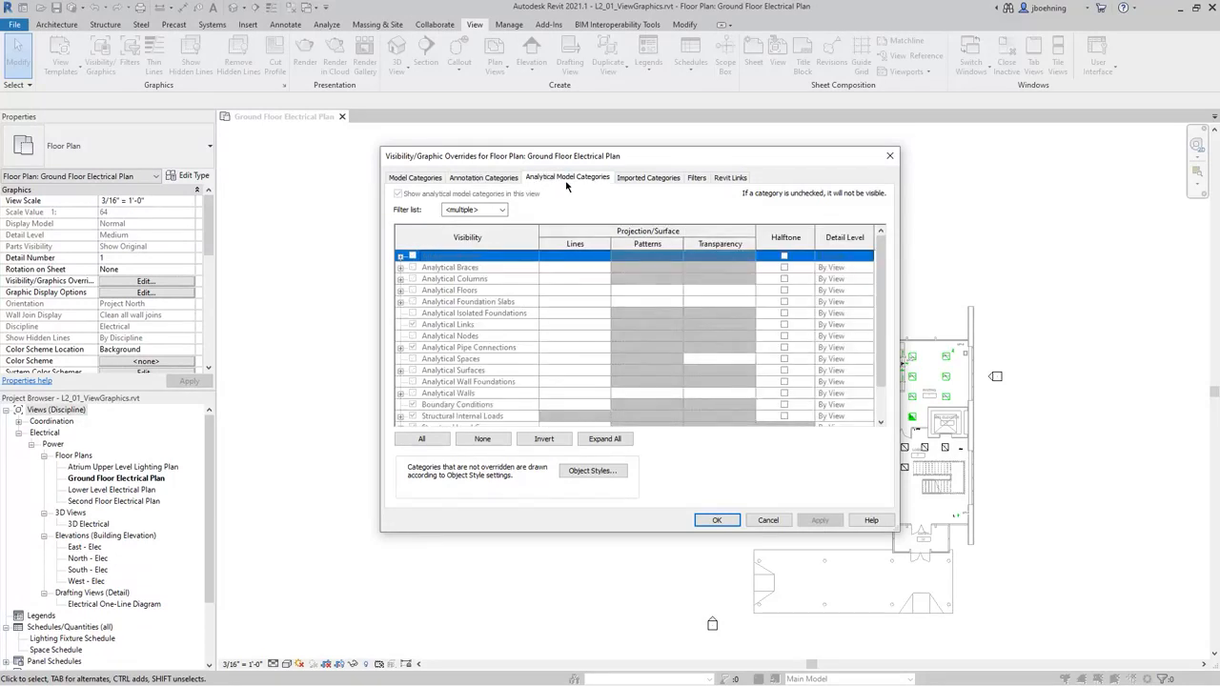
{"action": "left_click", "coordinate": [645, 181]}
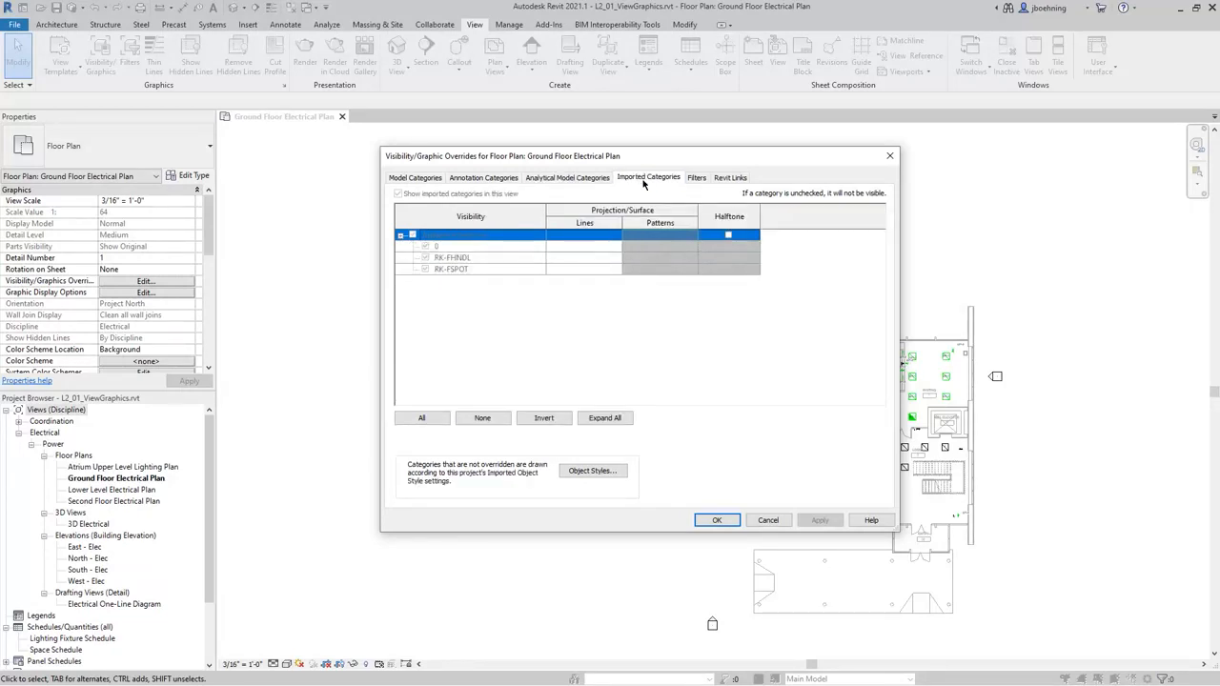
- Inspect the Electrical Check filter's rule and categories, with unchecked categories hidden from the list
{"action": "left_click", "coordinate": [698, 179]}
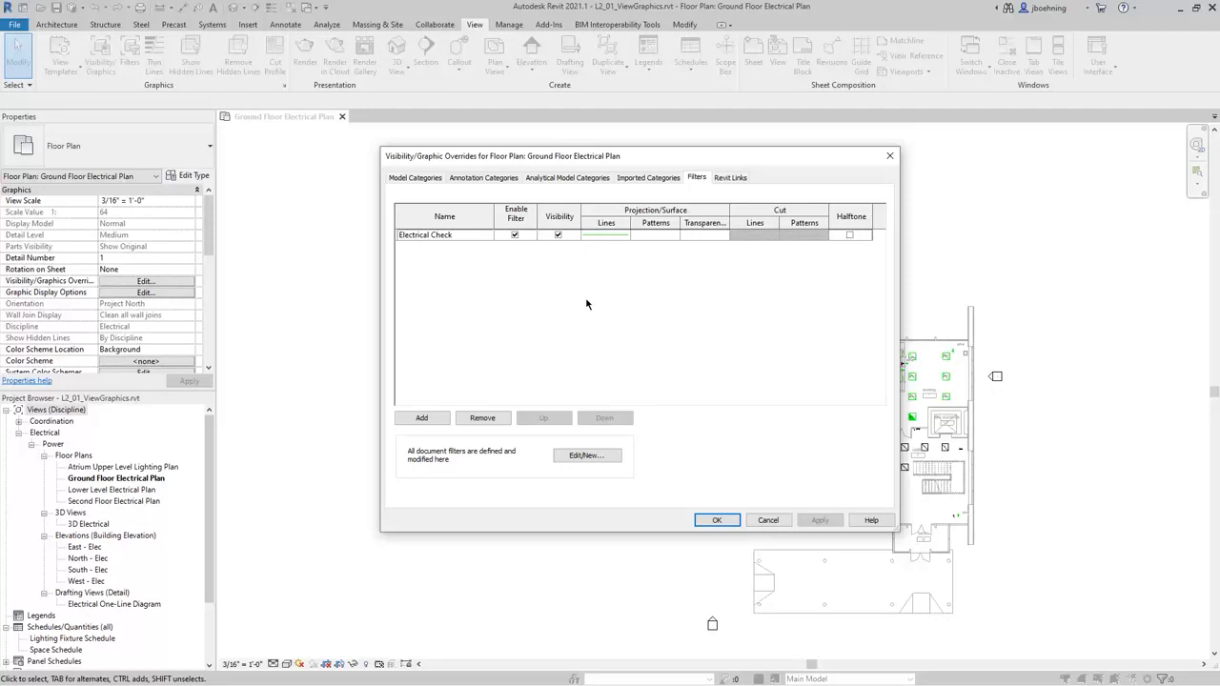
{"action": "left_click", "coordinate": [464, 238]}
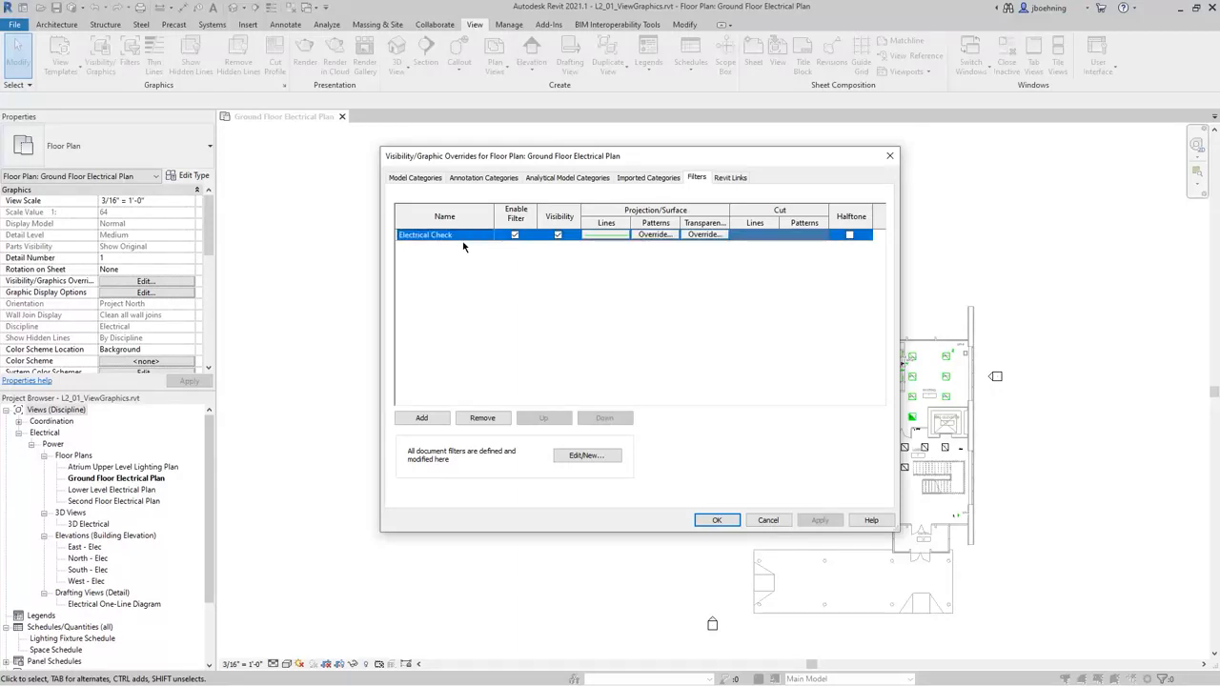
{"action": "left_click", "coordinate": [579, 458]}
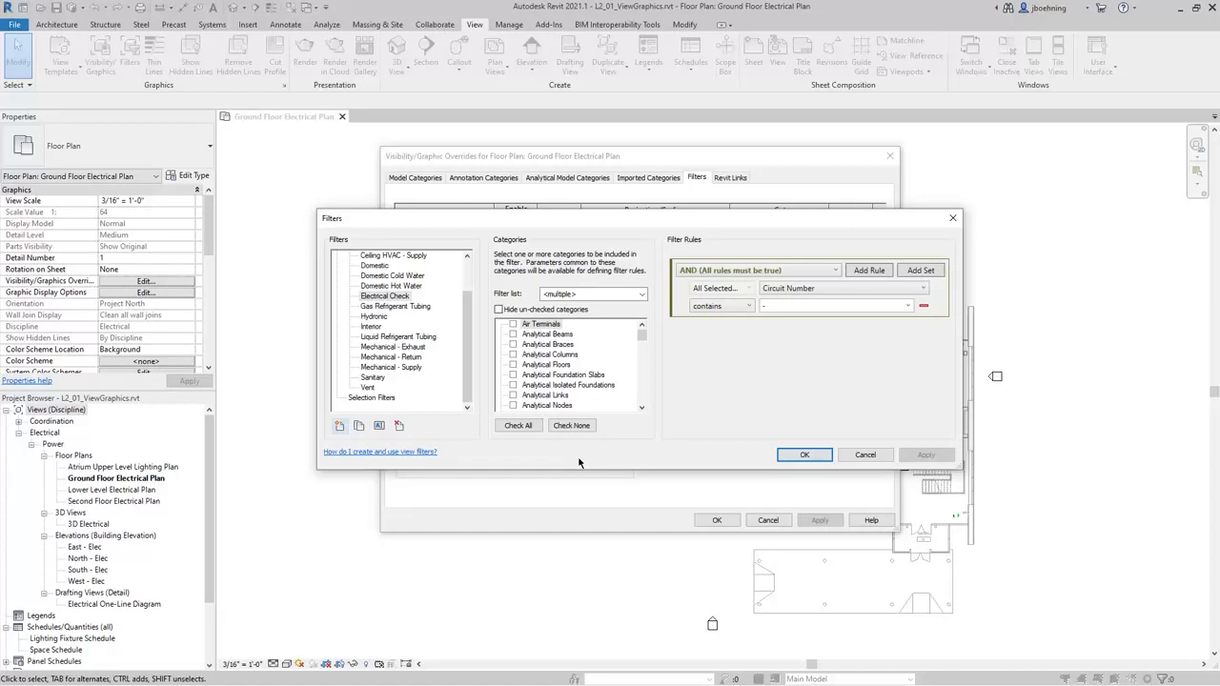
{"action": "left_click", "coordinate": [498, 309]}
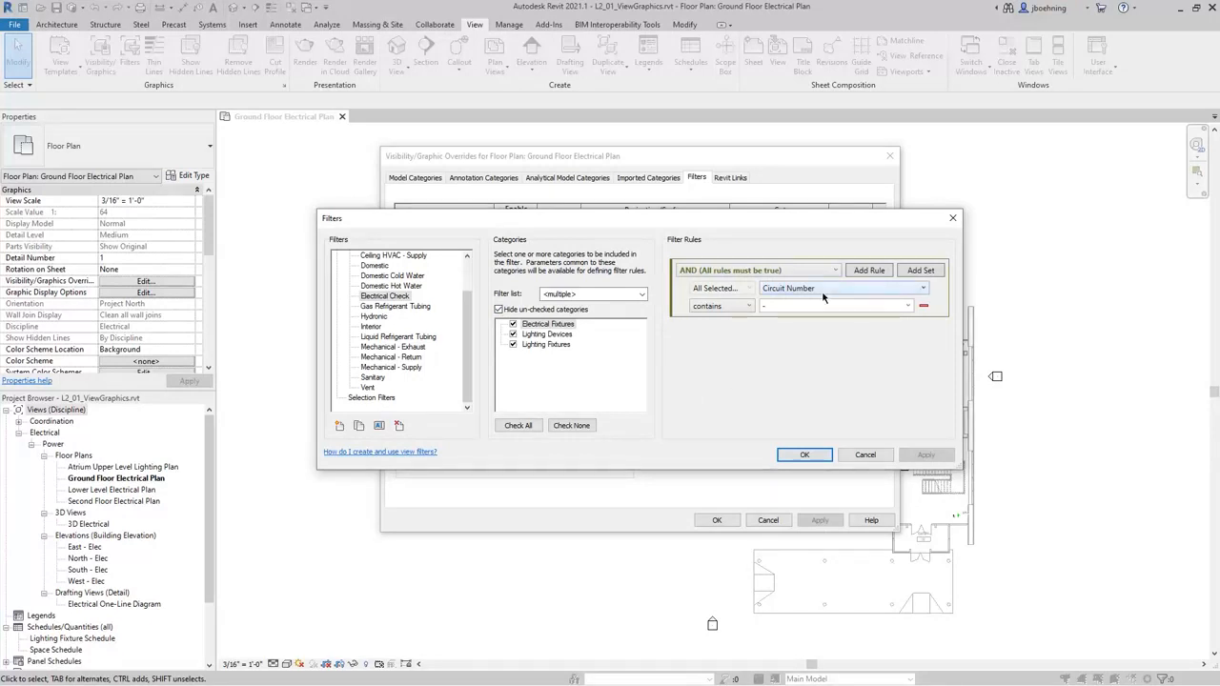
{"action": "double_click", "coordinate": [767, 308]}
{"action": "left_click", "coordinate": [820, 457]}
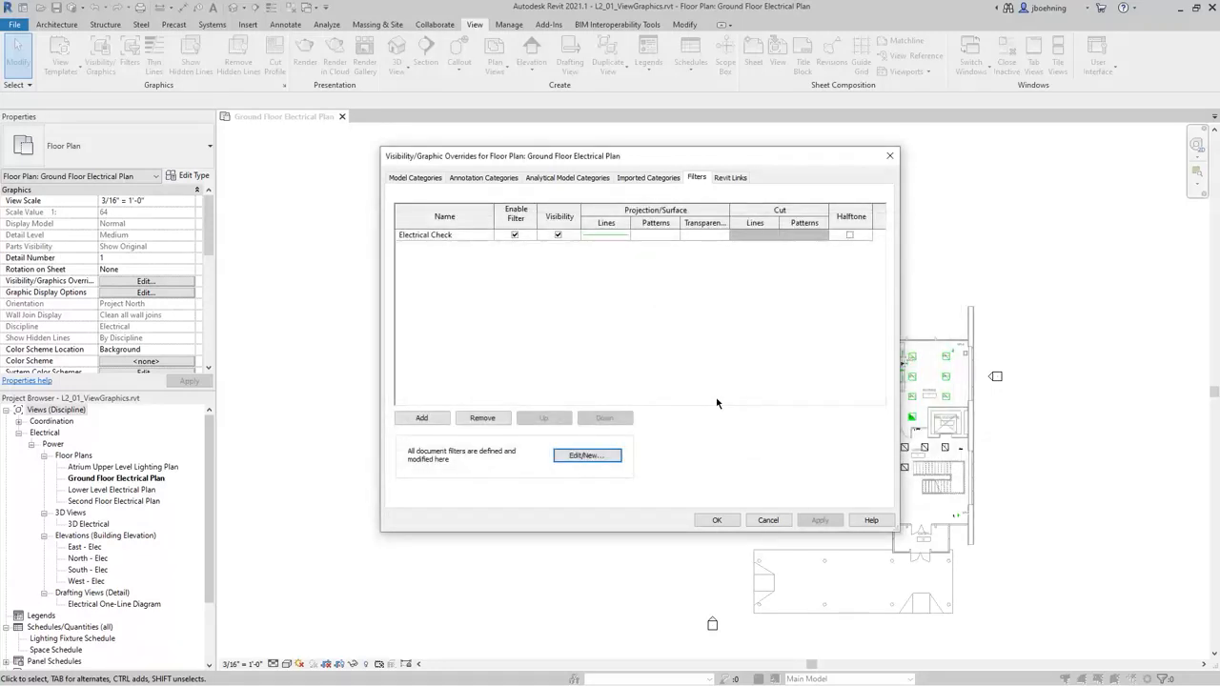
- Check the projection line graphics override assigned to the Electrical Check filter
{"action": "left_click", "coordinate": [605, 239]}
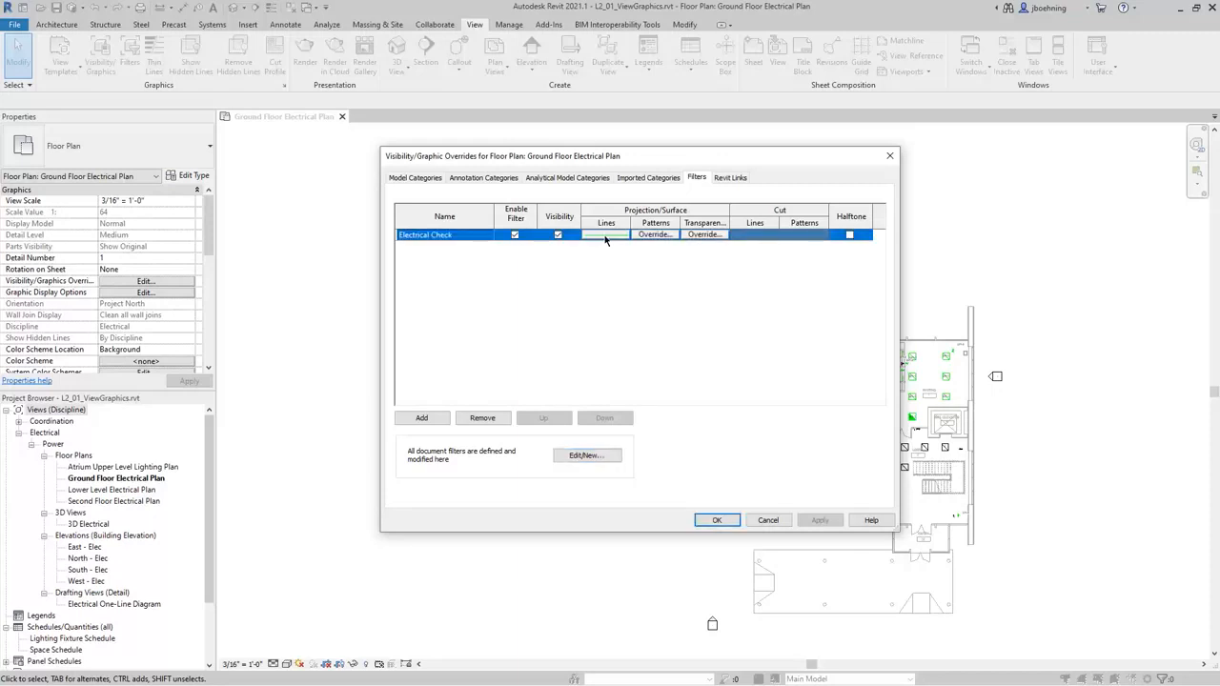
{"action": "left_click", "coordinate": [604, 240]}
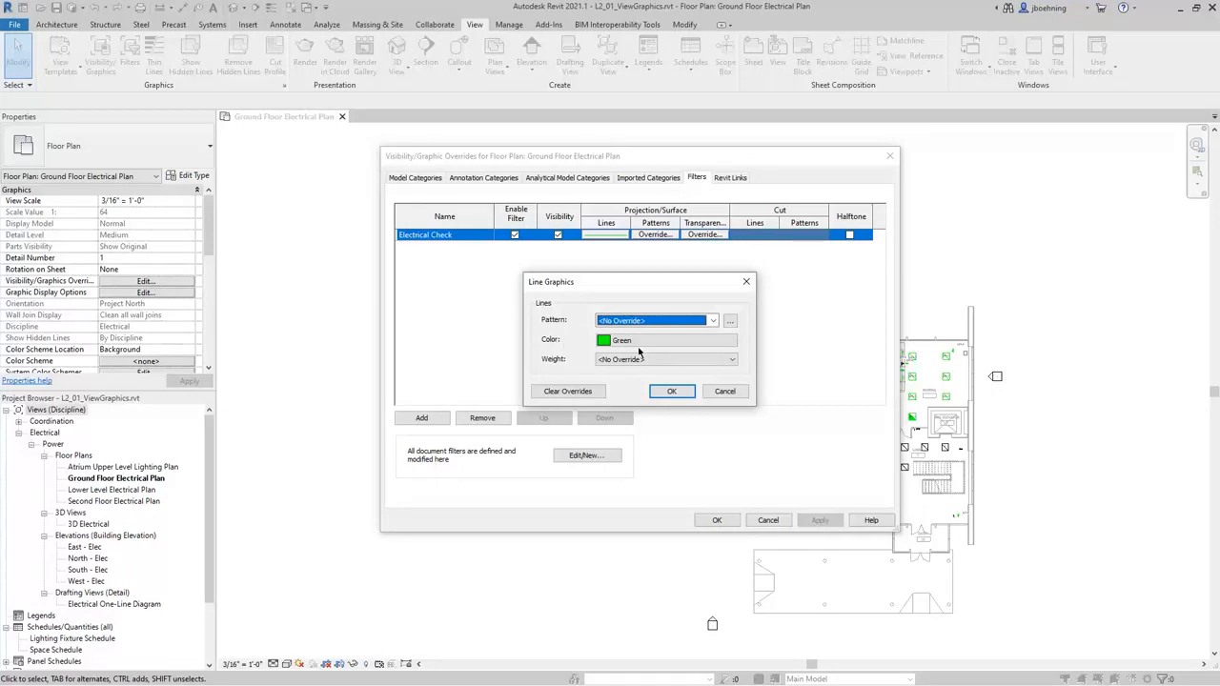
{"action": "left_click", "coordinate": [672, 392]}
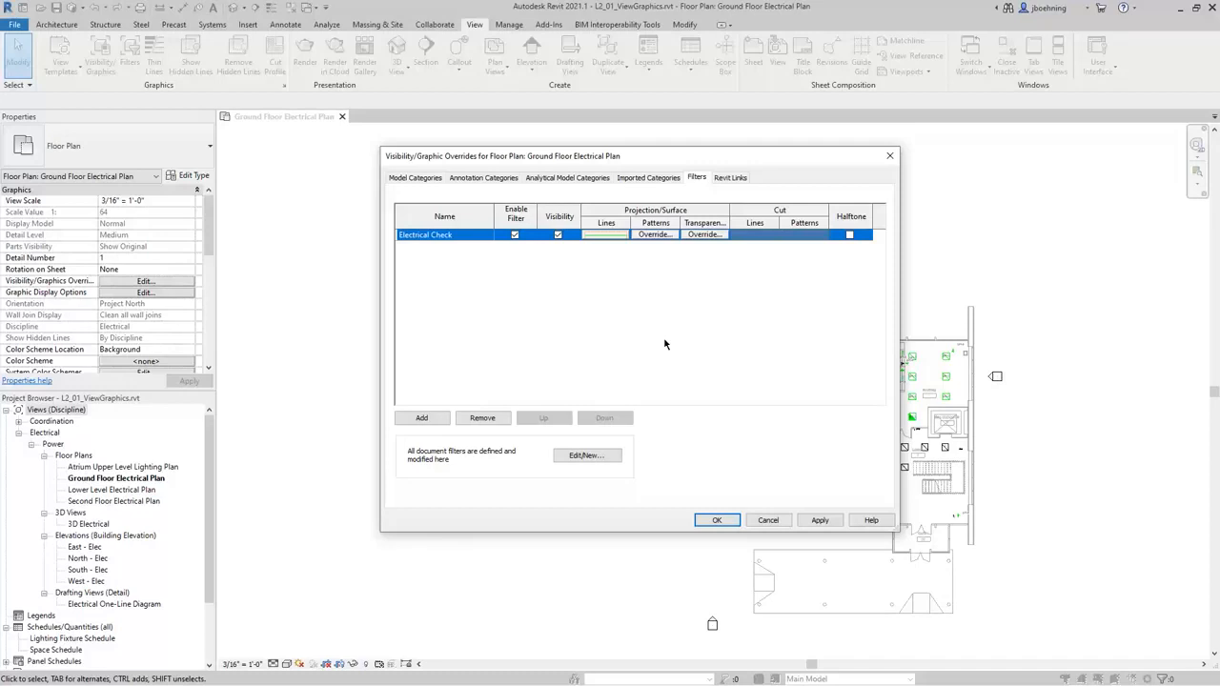
- Set the ARCH_LINK.rvt link's display settings to Custom and its model categories to <Custom>
{"action": "left_click", "coordinate": [731, 178]}
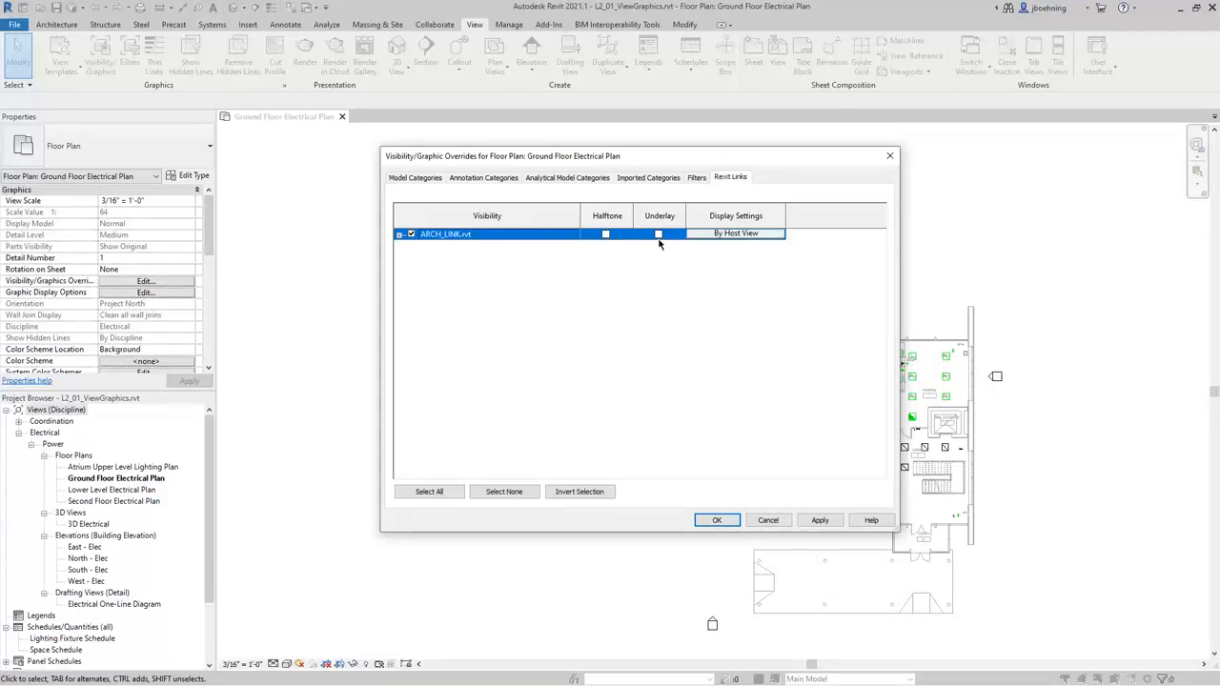
{"action": "left_click", "coordinate": [738, 234]}
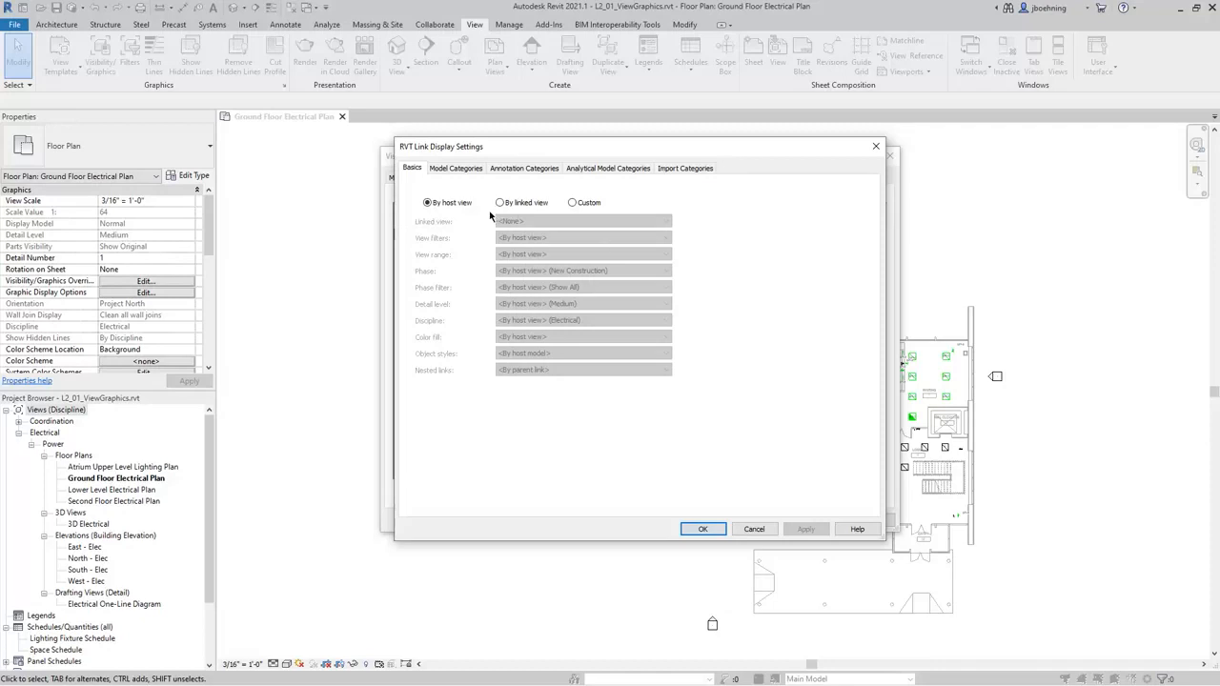
{"action": "left_click", "coordinate": [573, 202]}
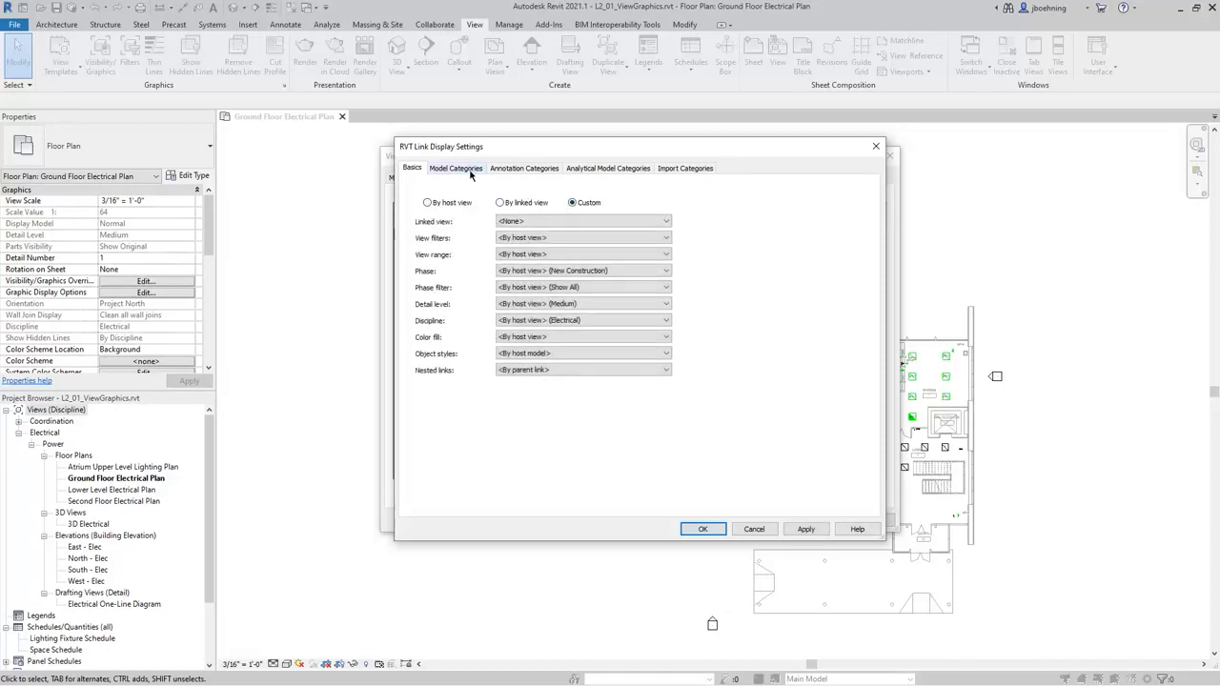
{"action": "left_click", "coordinate": [471, 169]}
{"action": "left_click", "coordinate": [602, 189]}
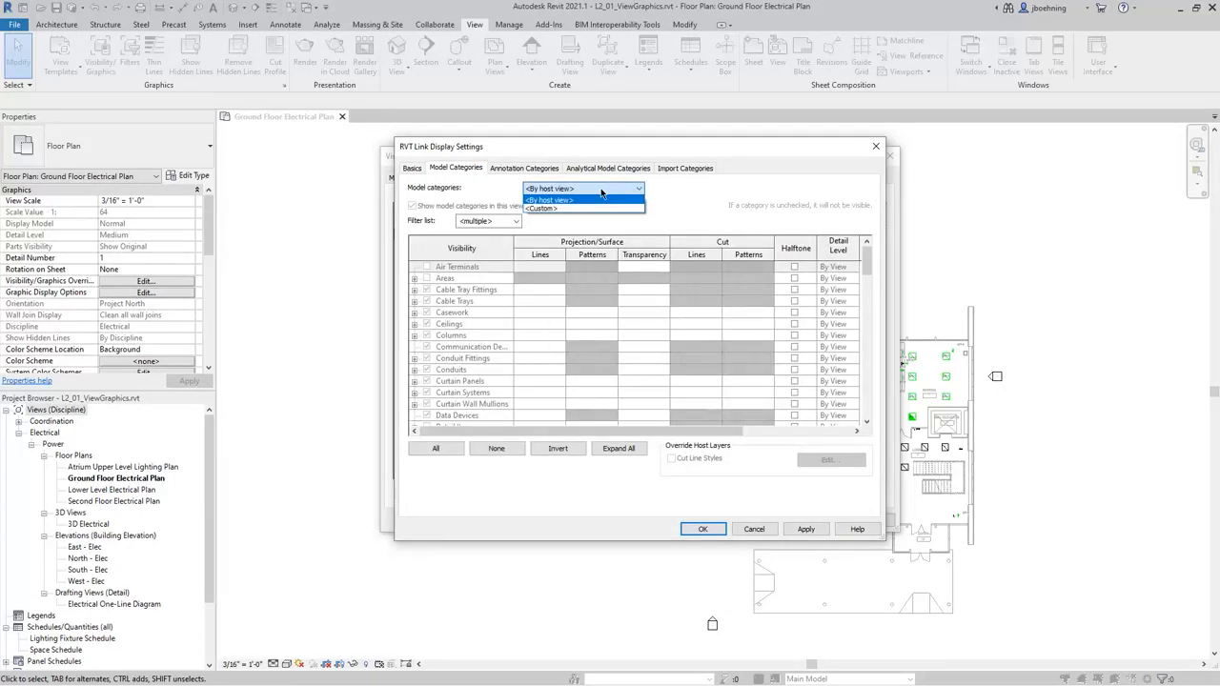
{"action": "left_click", "coordinate": [596, 209]}
- Turn off the Lighting Fixtures category for the linked architectural model and accept the visibility overrides
{"action": "left_click_drag", "start_coordinate": [868, 271], "coordinate": [870, 331]}
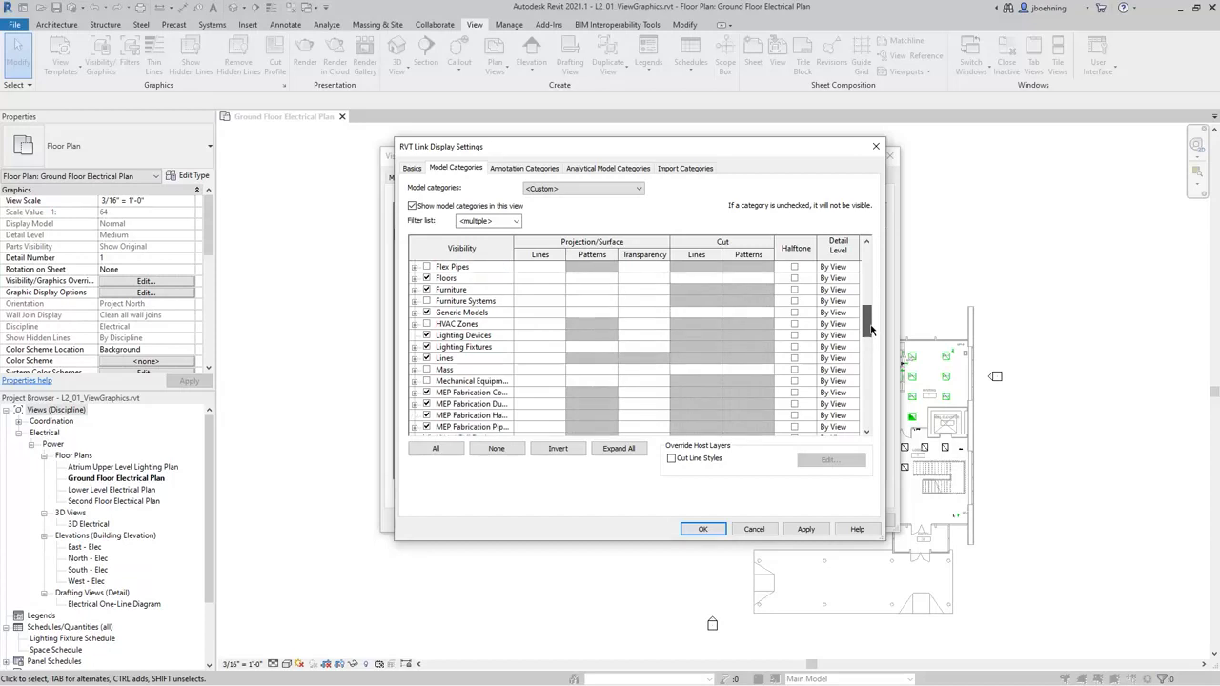
{"action": "left_click", "coordinate": [427, 347]}
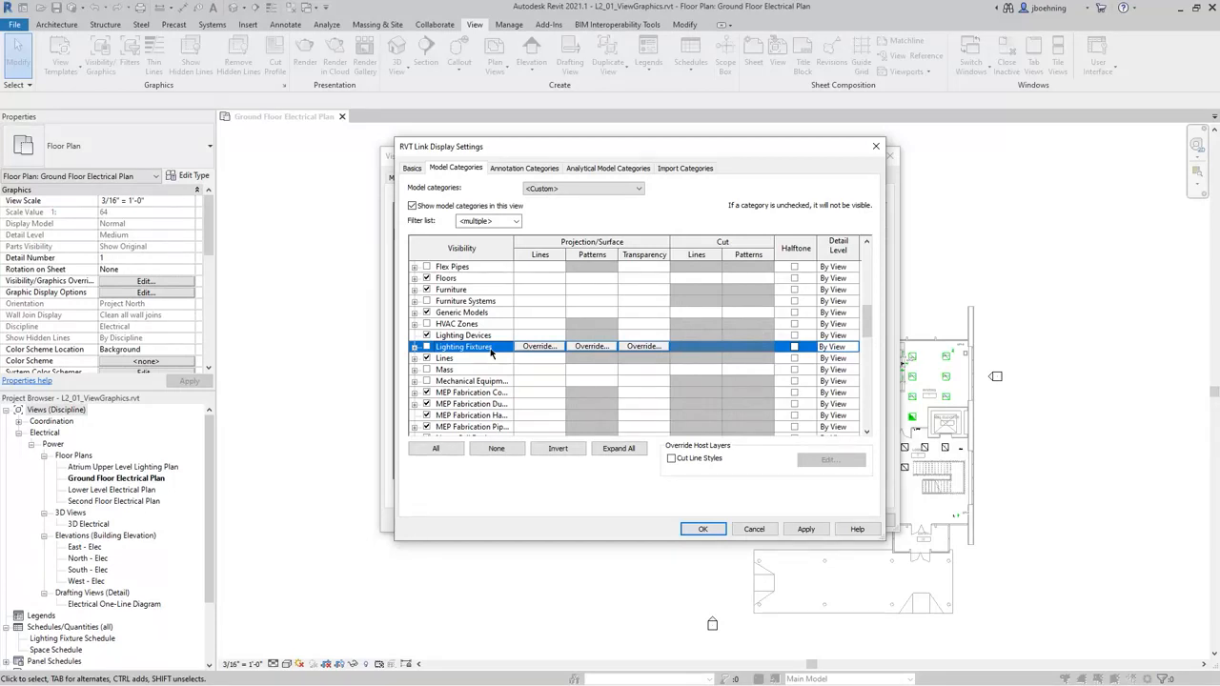
{"action": "left_click", "coordinate": [693, 527]}
{"action": "left_click", "coordinate": [715, 520]}
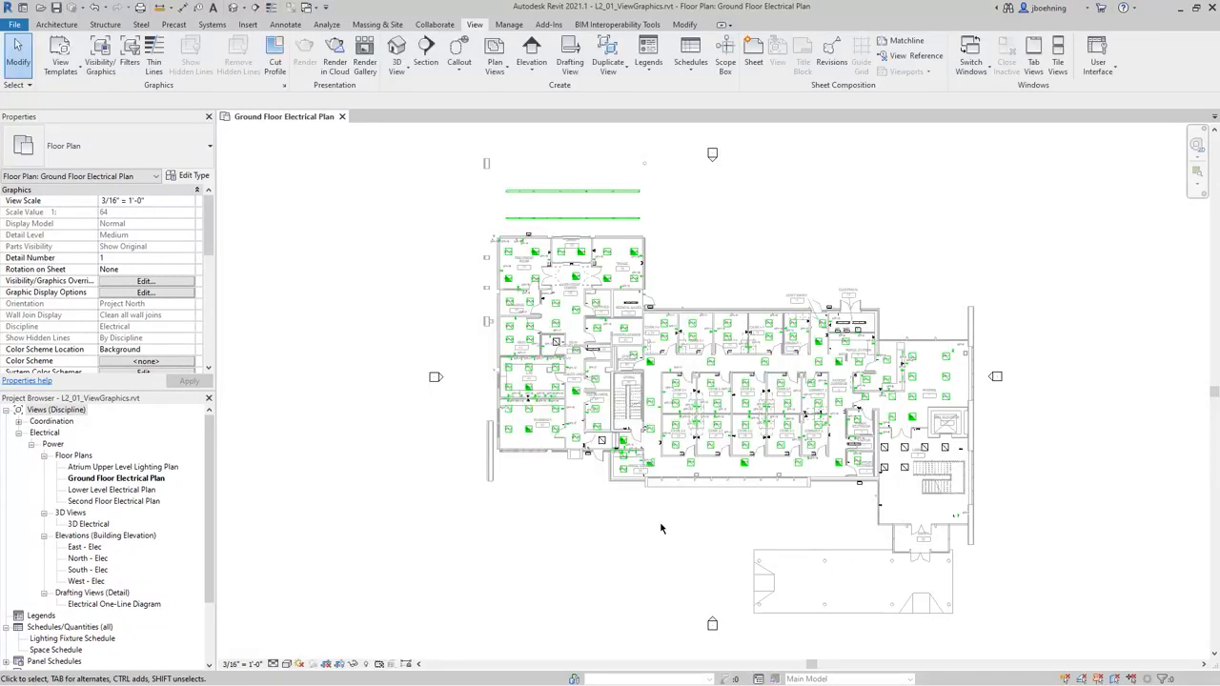